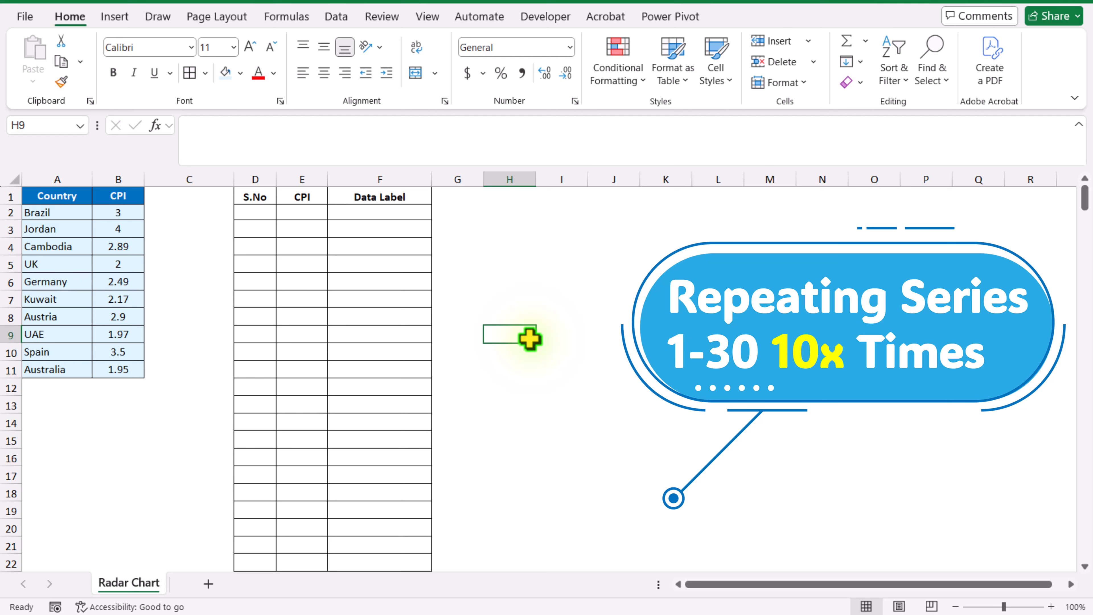
Enter the formula =SEQUENCE(30*10,,0) in cell D2 to fill the S.No column
left_click(253, 211)
left_click(280, 144)
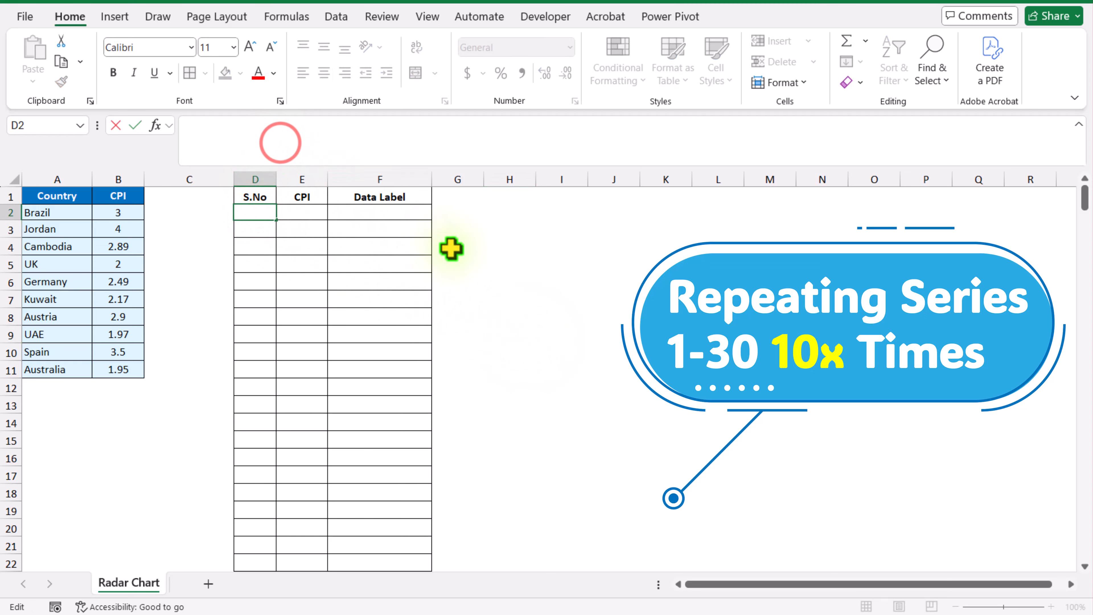
type("=S")
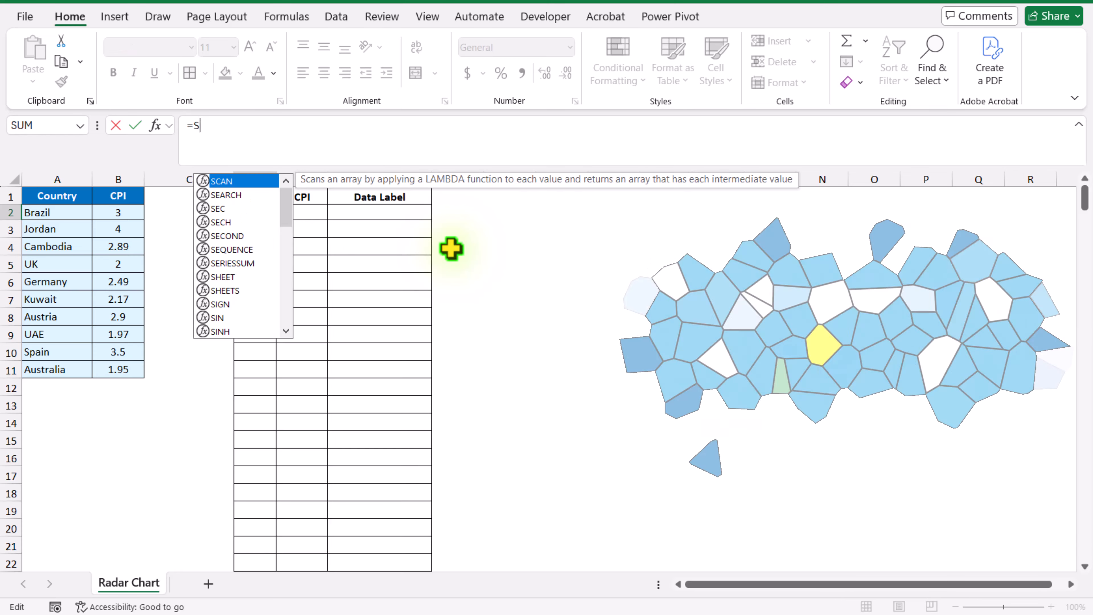
type("EQUENCE(")
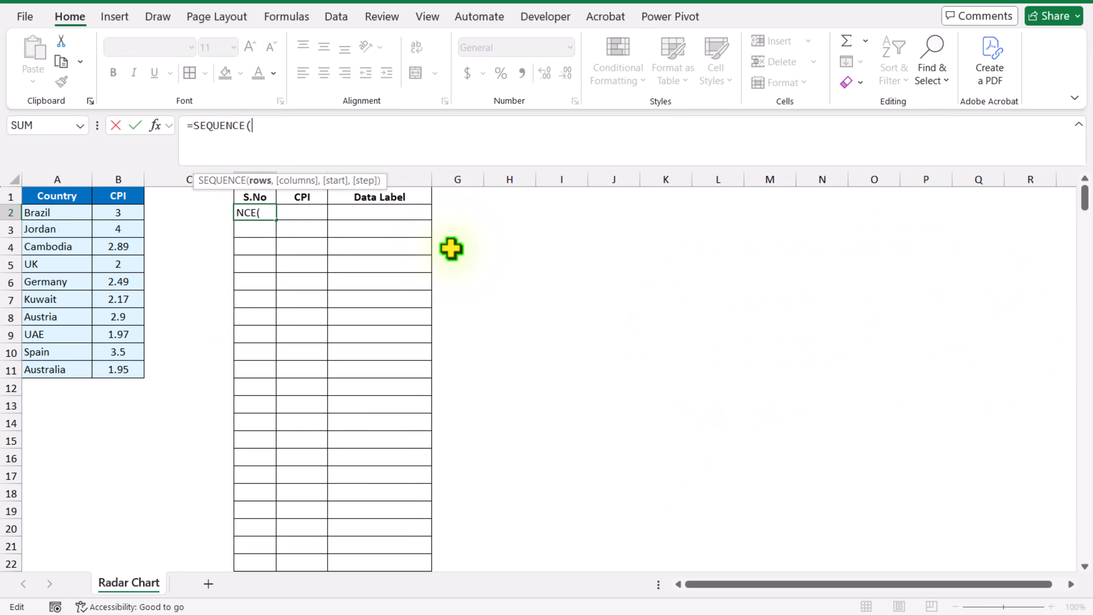
type("30*1")
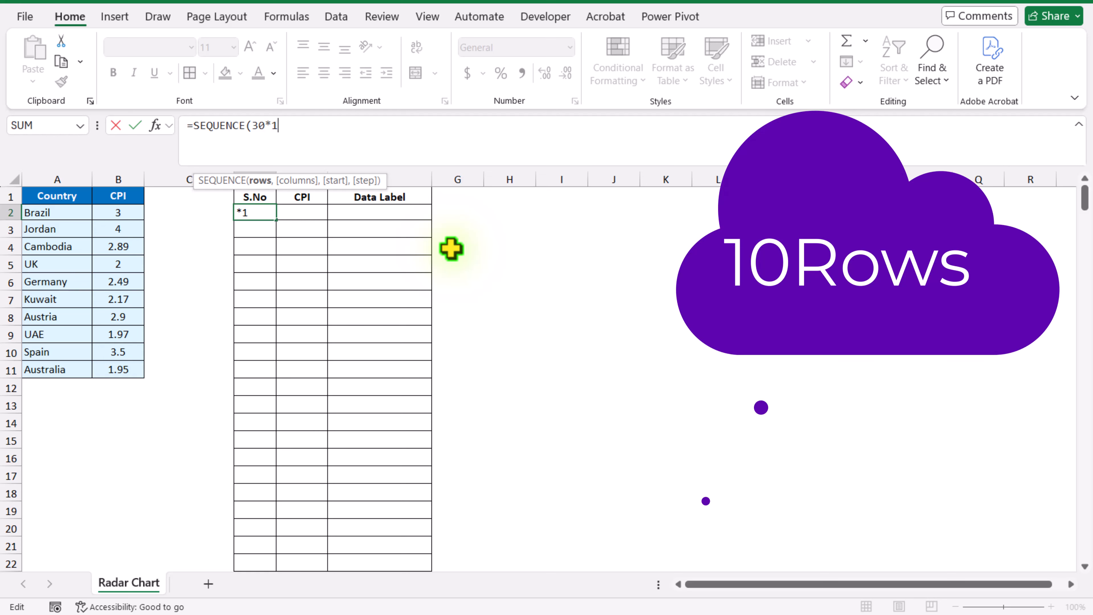
type("0,")
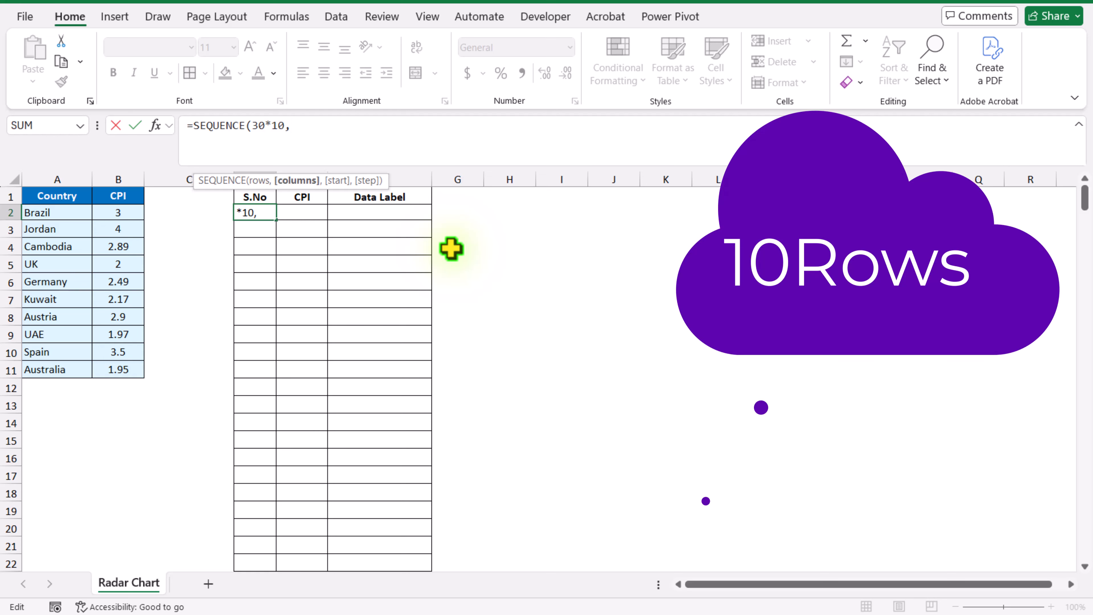
type(",")
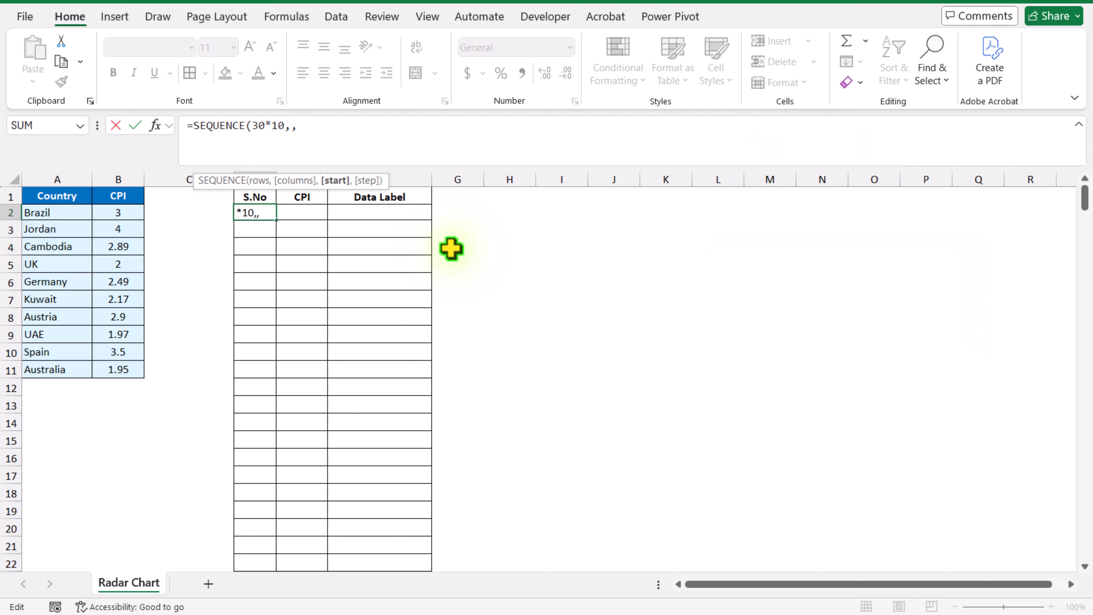
type("0)")
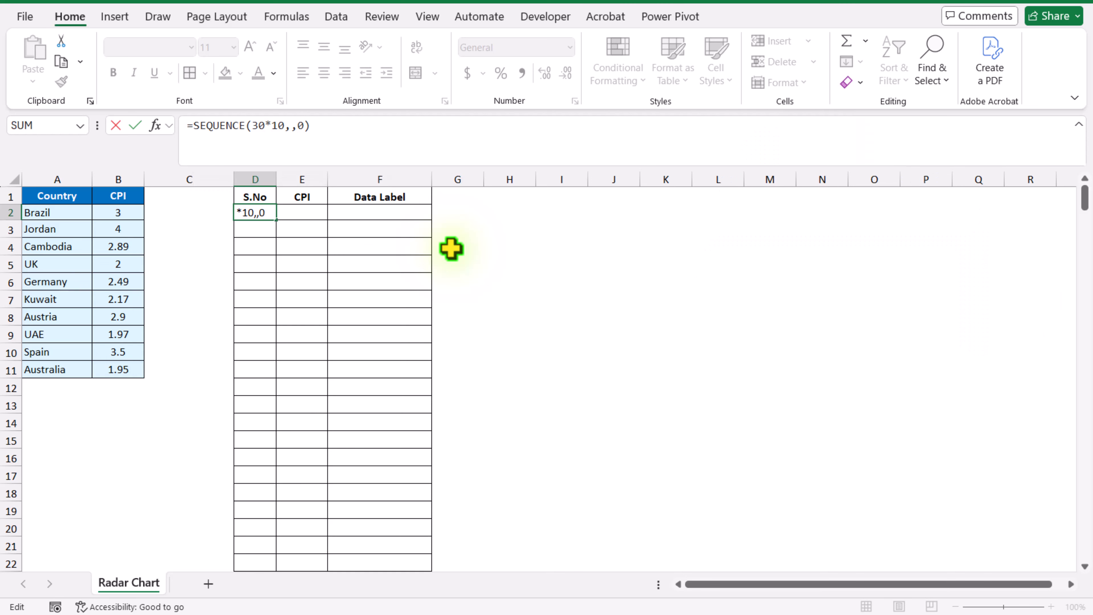
key("Return")
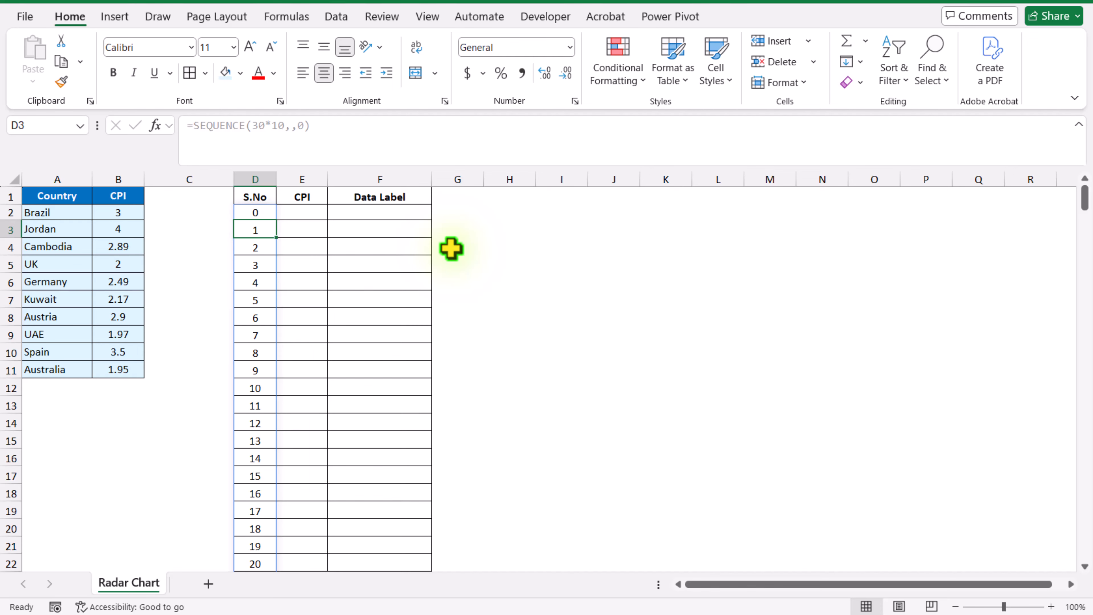
key("ctrl+Down")
key("ctrl+Up")
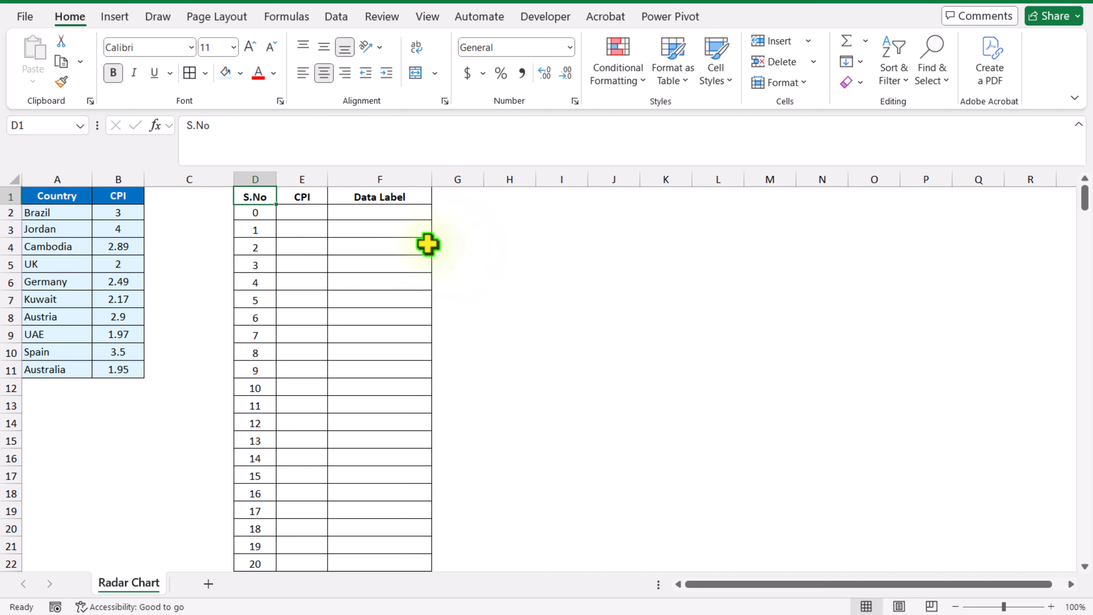
Wrap the SEQUENCE formula in D2 in MOD with a divisor of 30
left_click(258, 212)
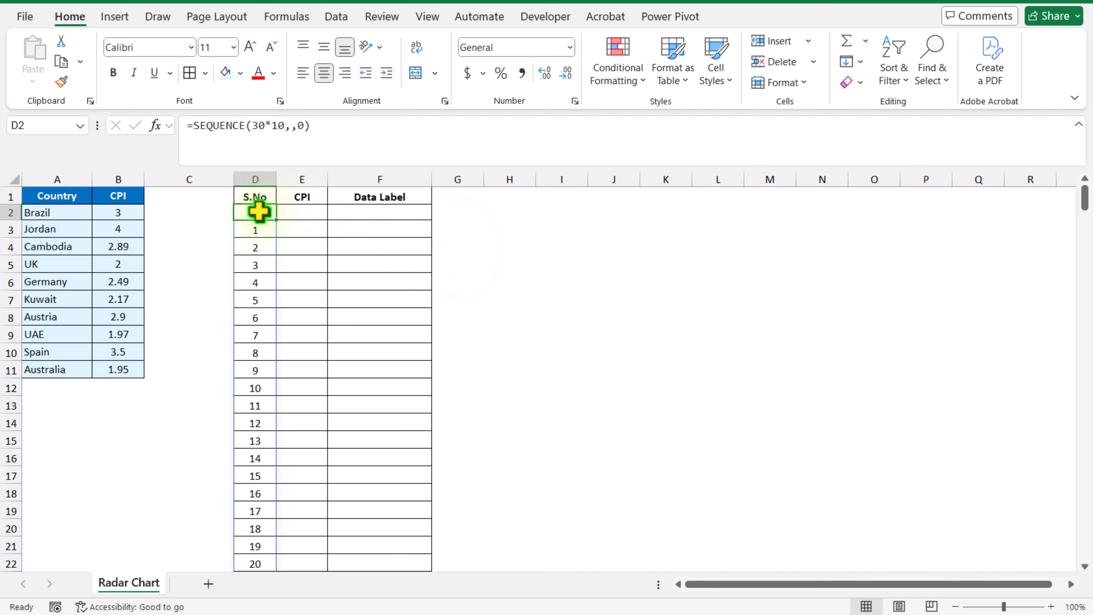
left_click(192, 125)
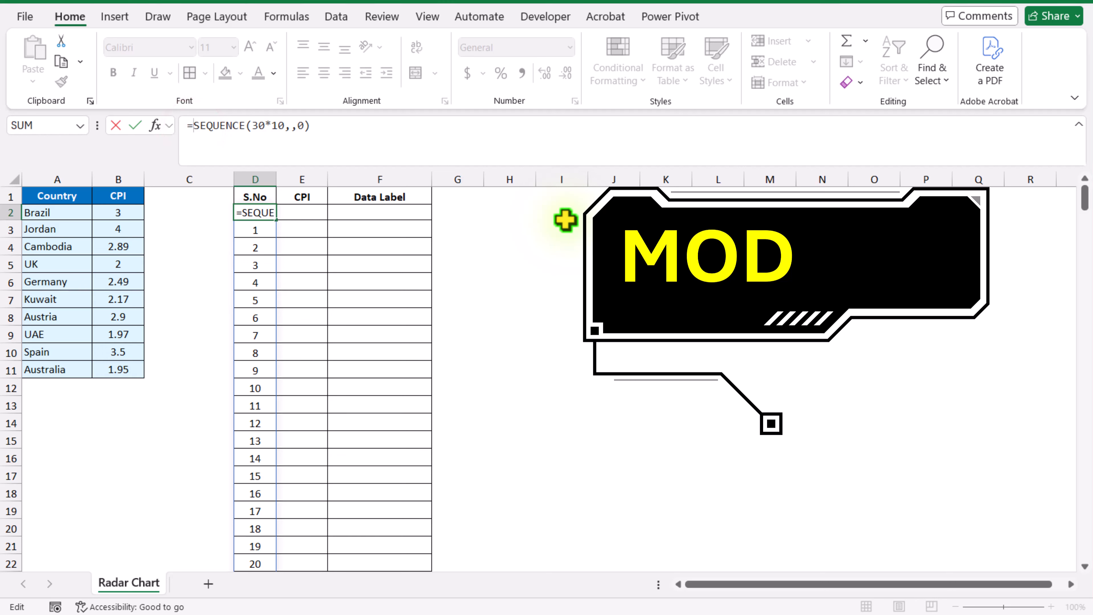
type("mOD")
key("Tab")
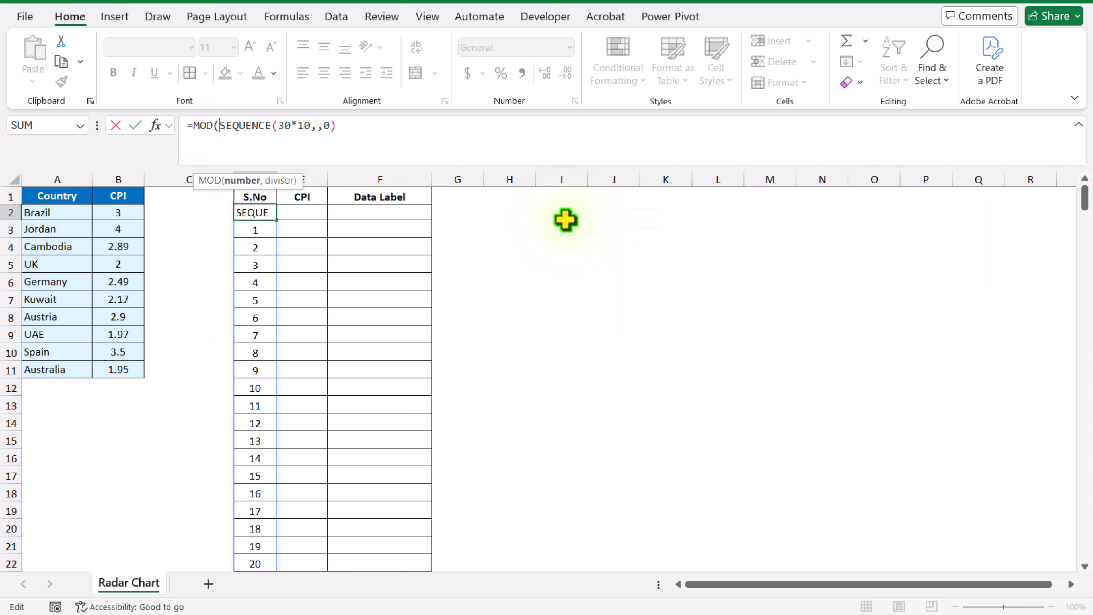
left_click_drag(376, 129, 219, 134)
left_click(400, 134)
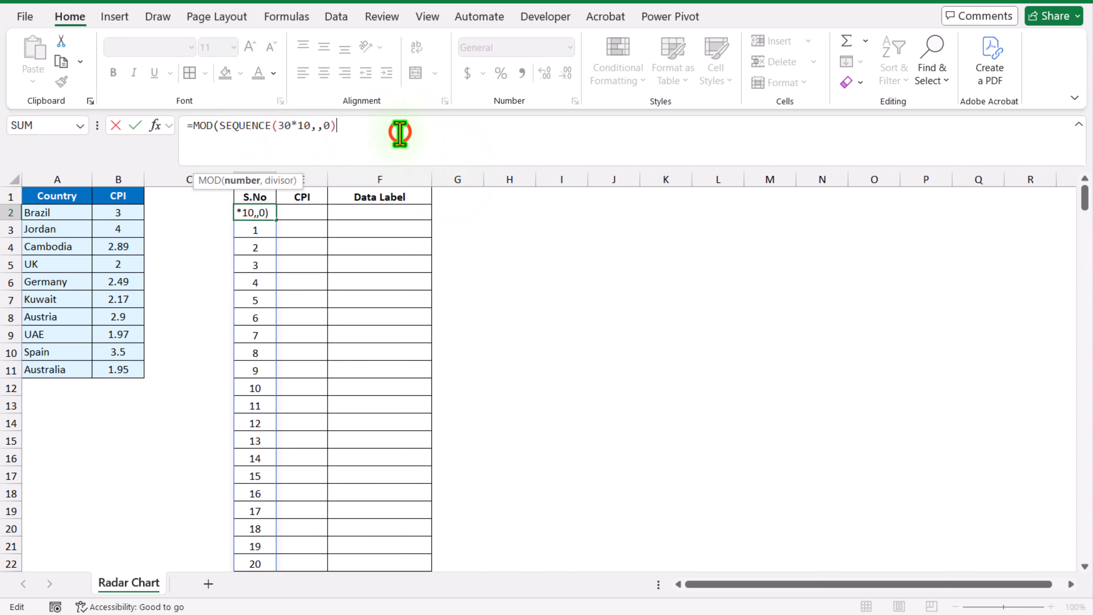
type(",3")
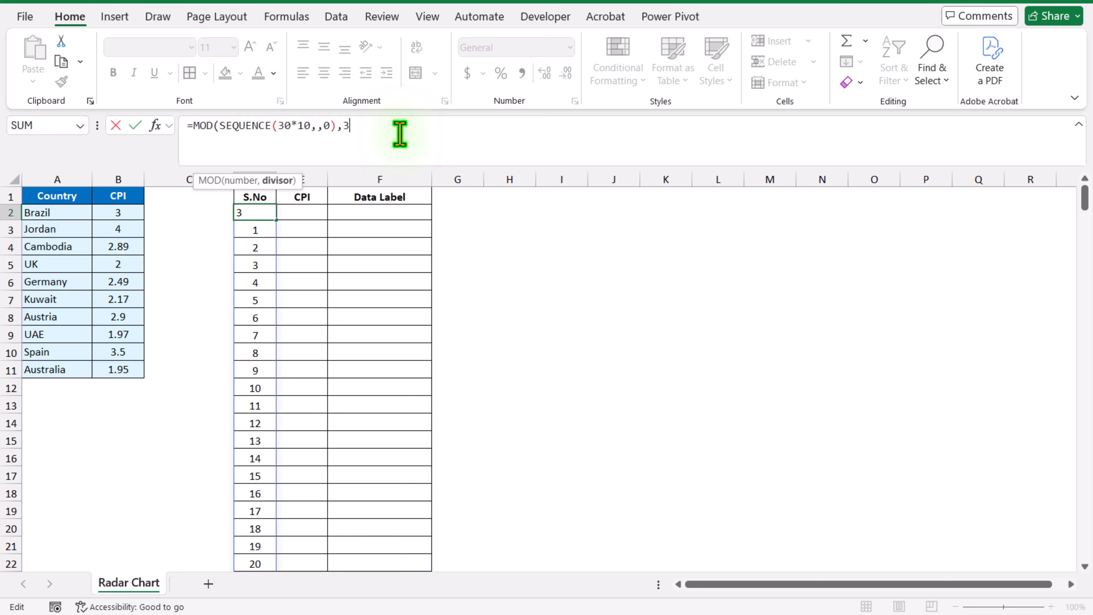
type("0)")
key("Return")
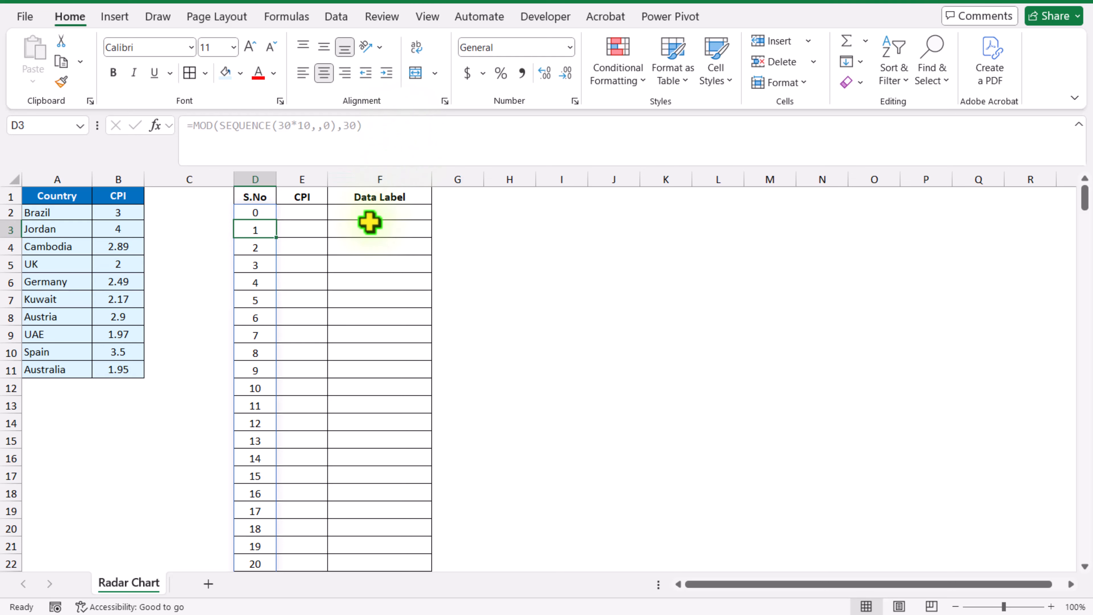
scroll(368, 222, "down", 5)
scroll(285, 470, "down", 10)
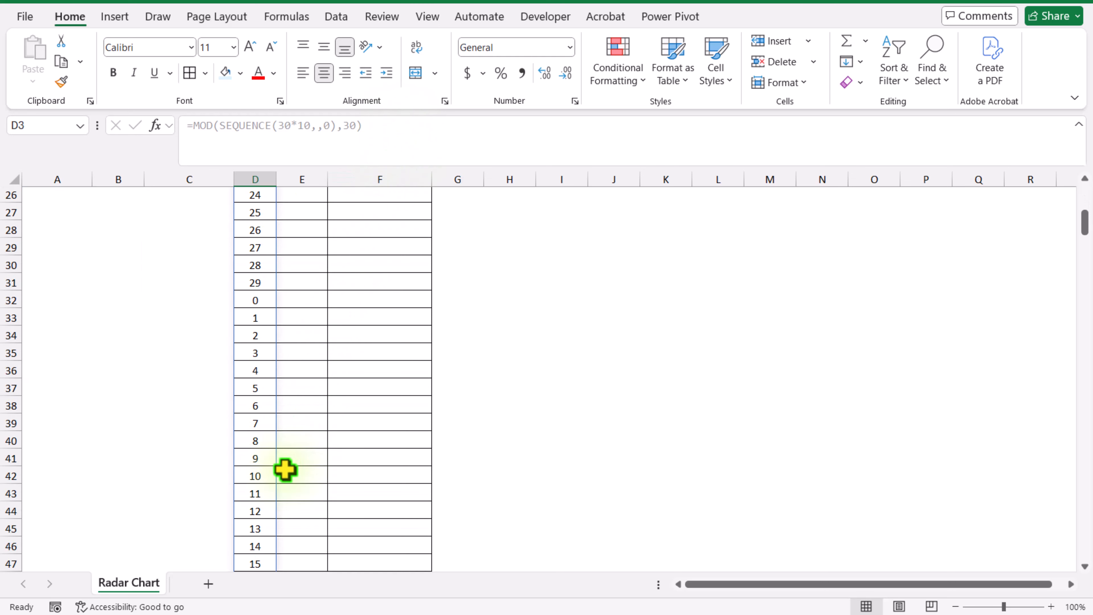
scroll(285, 470, "up", 15)
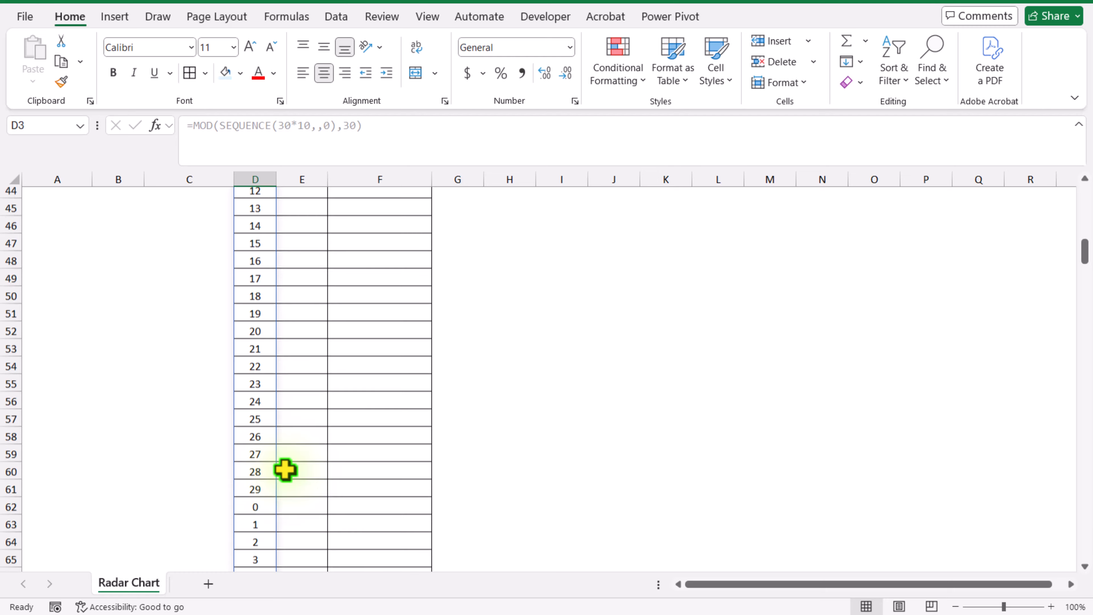
Add +1 to the end of the MOD formula in D2 so each repeating series starts at 1
left_click(260, 211)
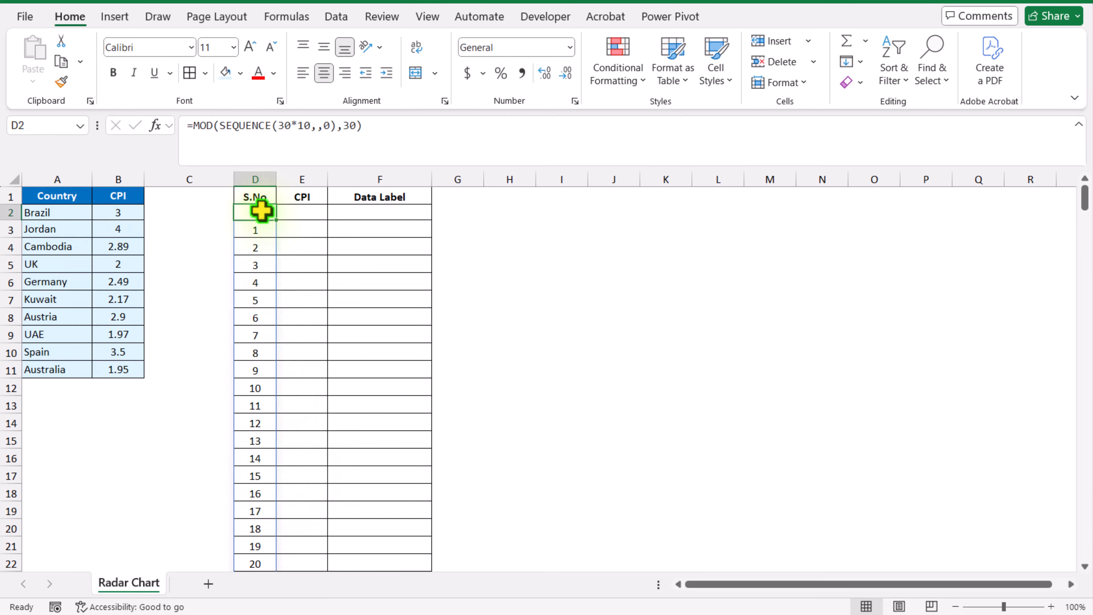
left_click(408, 147)
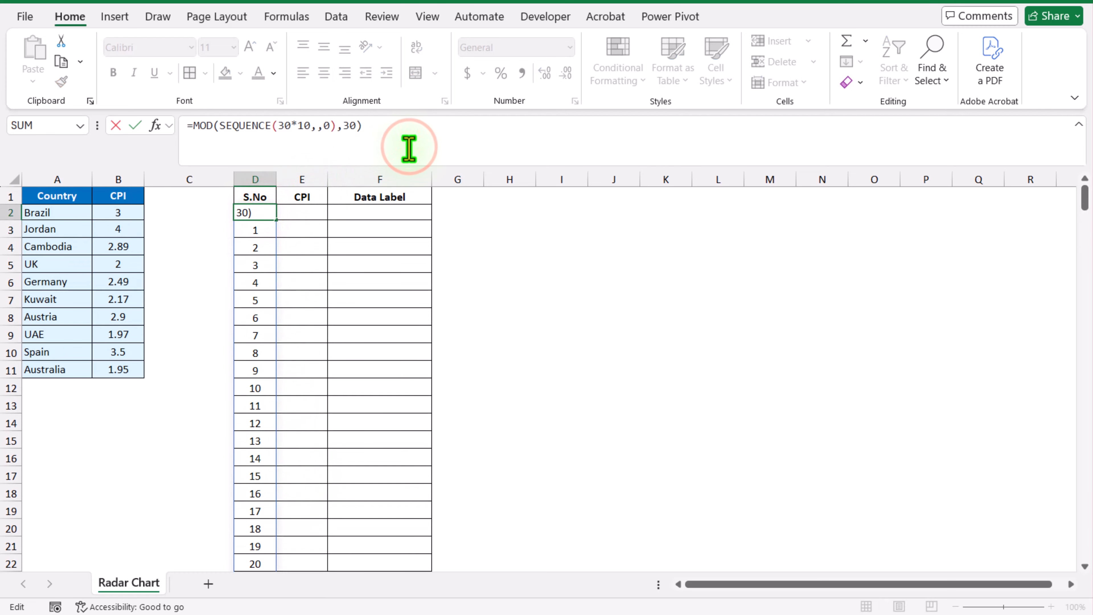
type("+1")
key("Return")
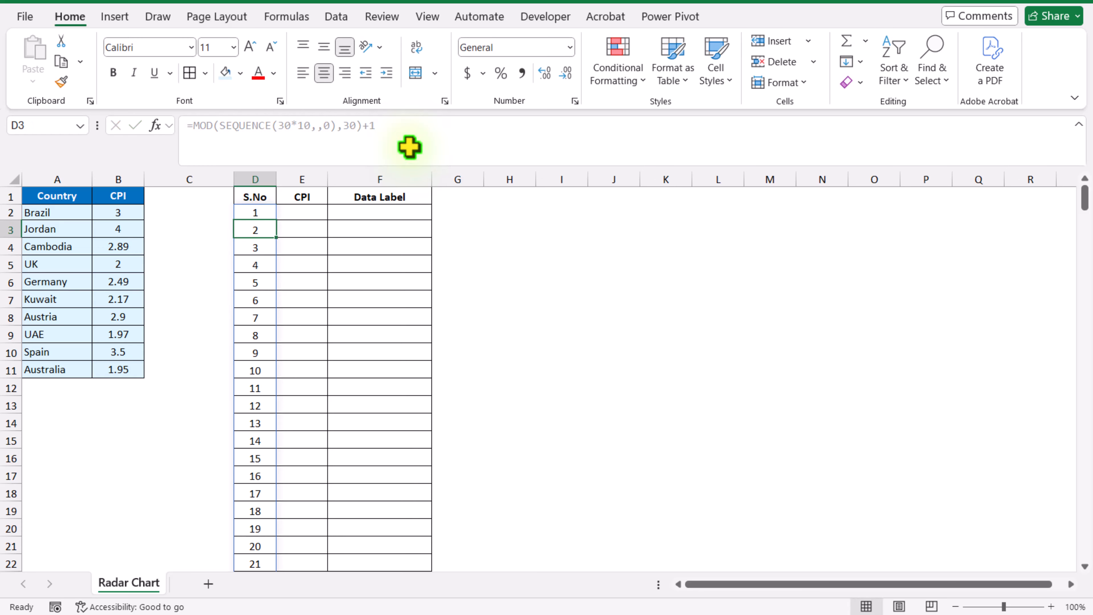
scroll(408, 146, "down", 5)
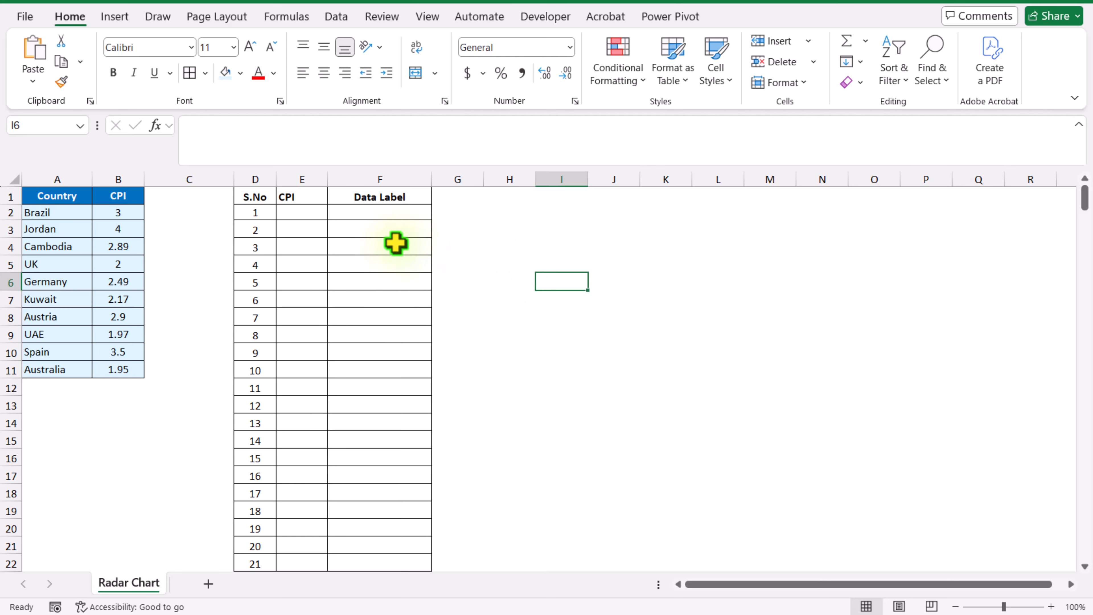
Enter the formula =REPT(0&"|",5) in cell E2 under the CPI heading
left_click(315, 217)
left_click(328, 138)
type("=")
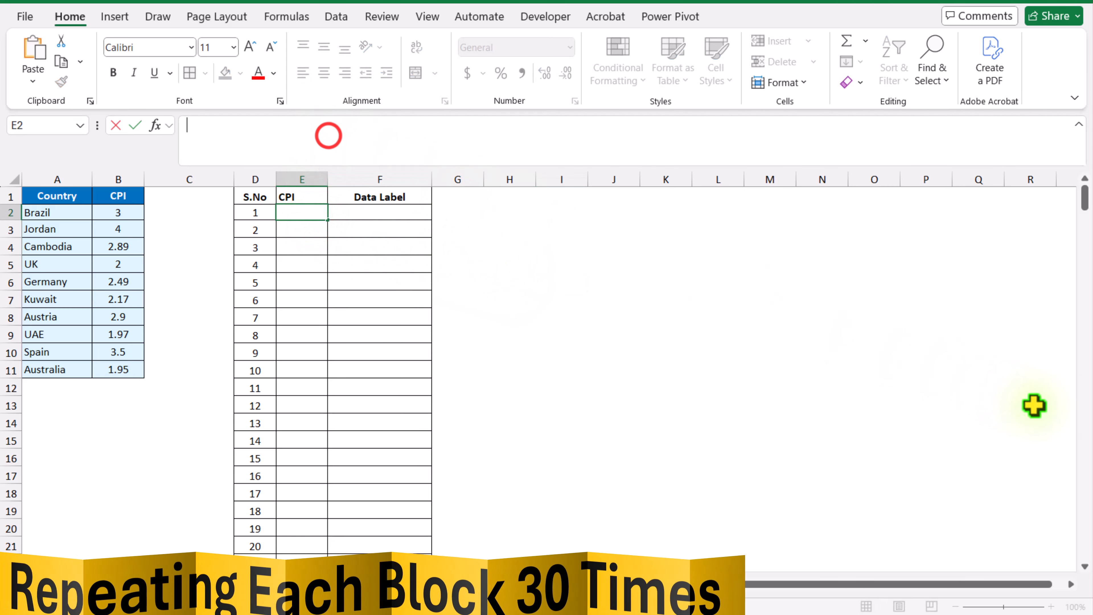
type("rept(")
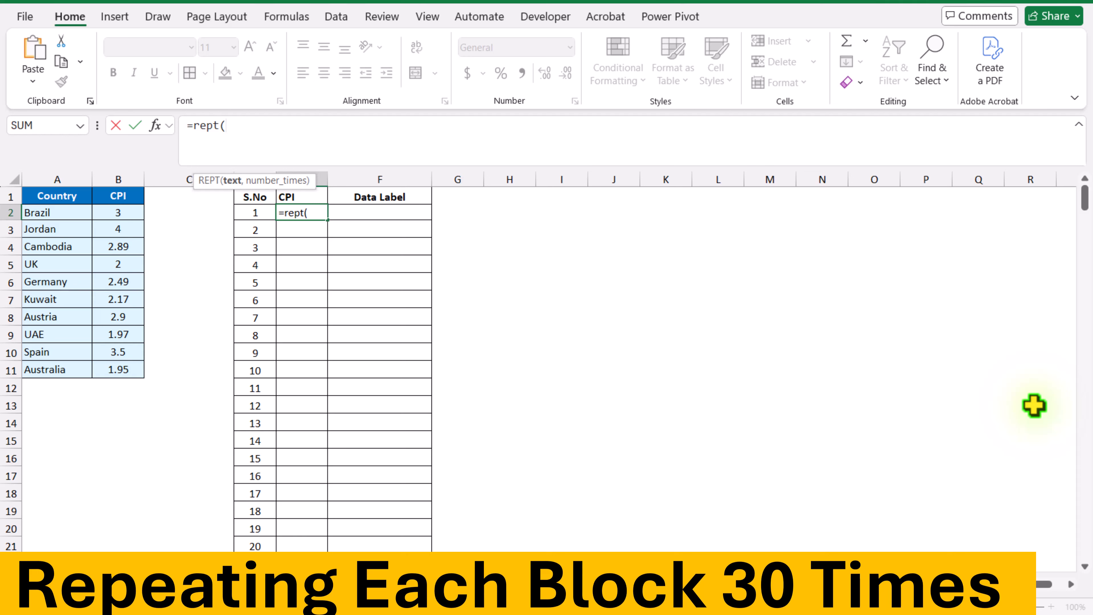
type("0&\"|\",")
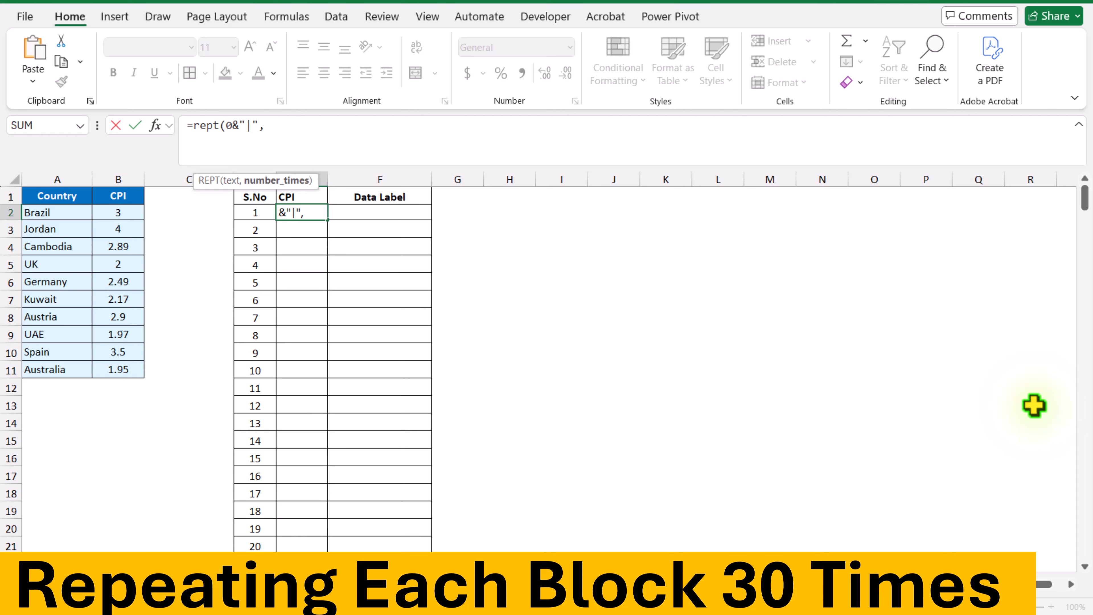
type("5)")
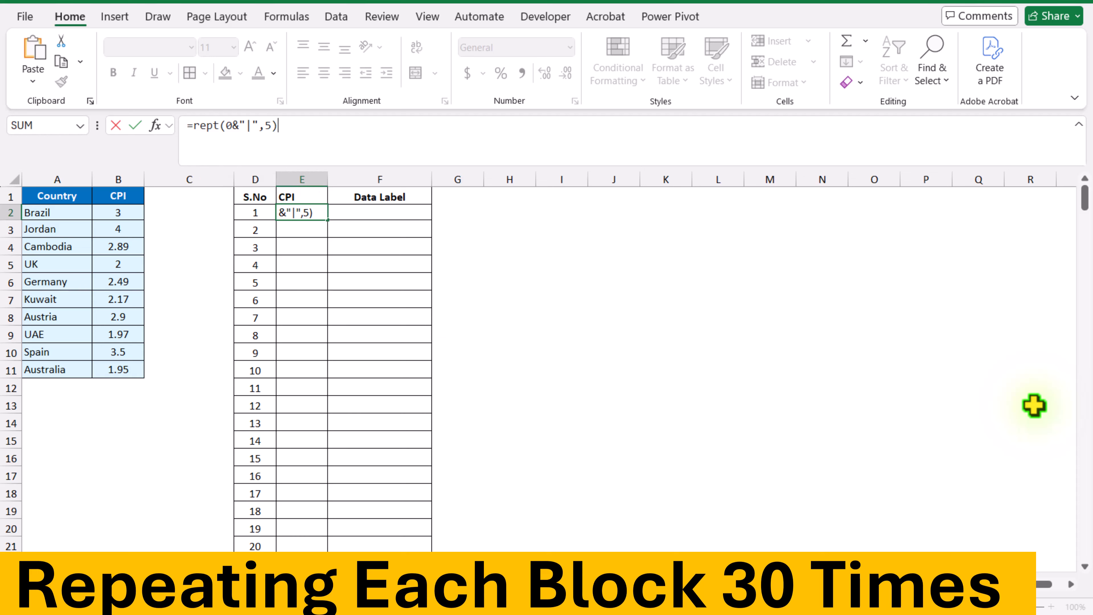
key("Return")
key("Up")
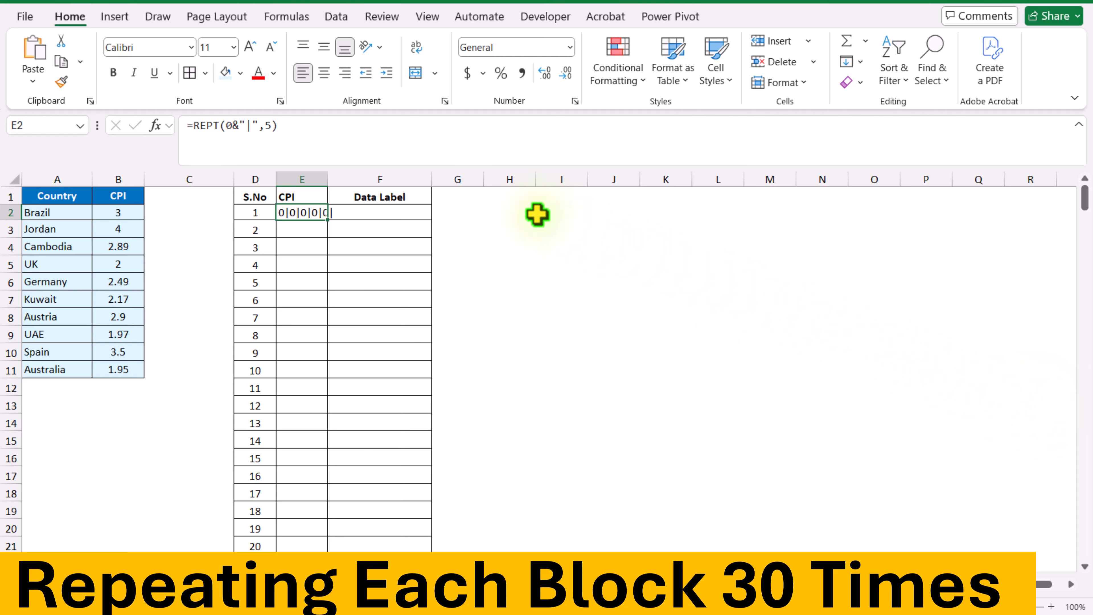
Append &REPT(B2:B11&"|",25) to the E2 formula to repeat each country's CPI value
left_click(330, 137)
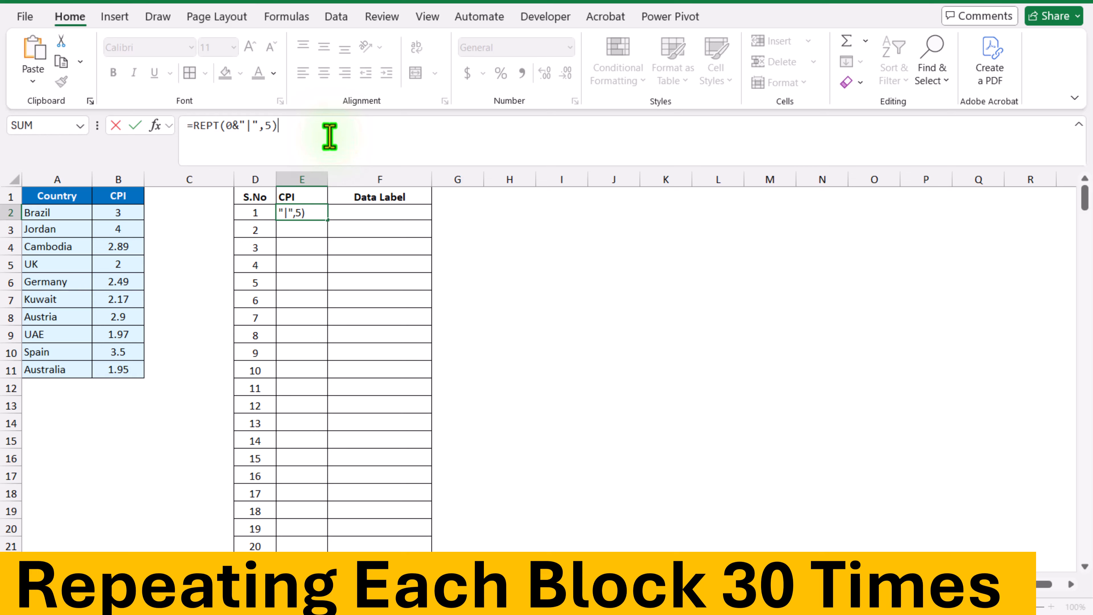
type("&rept(")
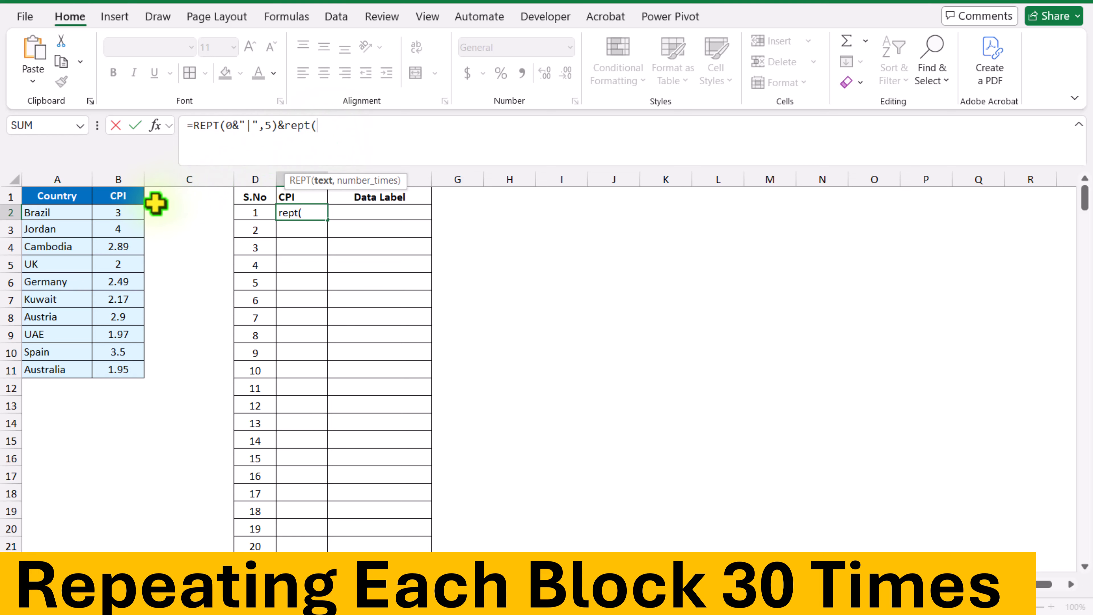
left_click_drag(126, 214, 116, 365)
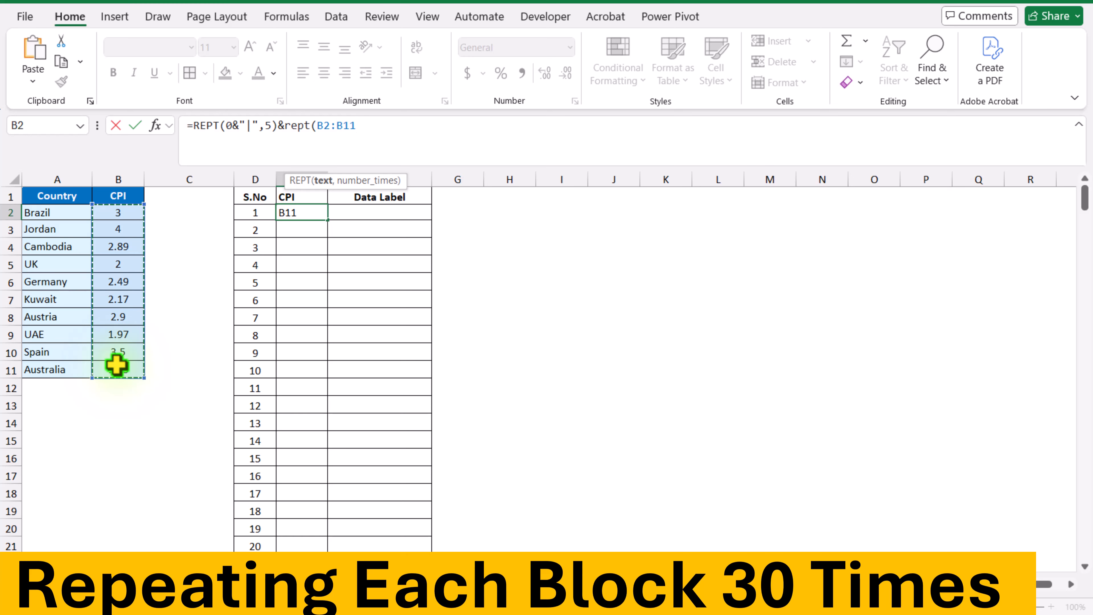
type("&\"|")
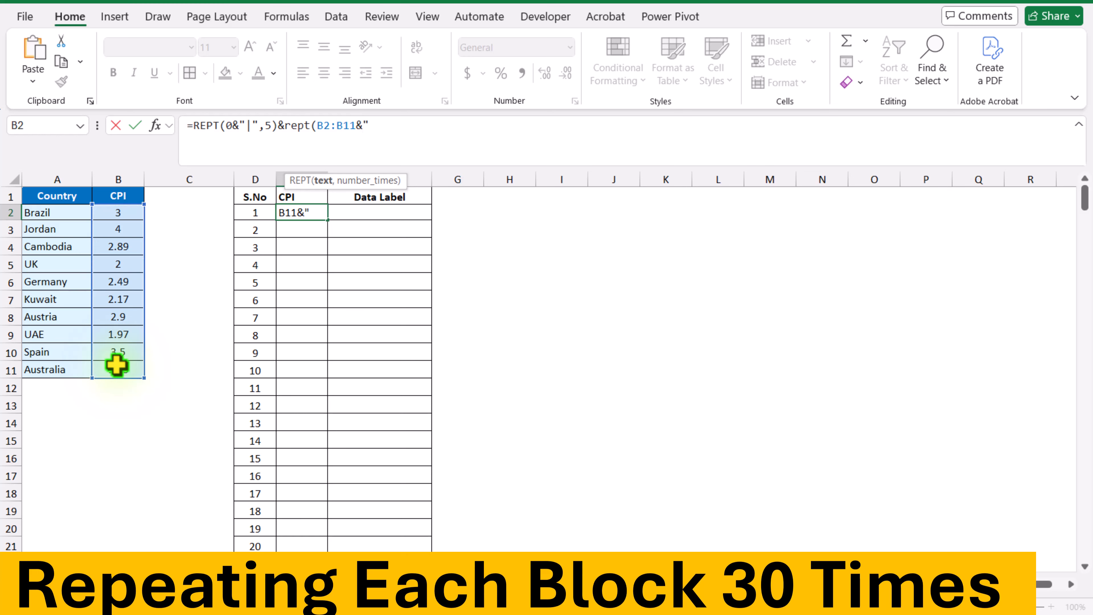
type("\",25")
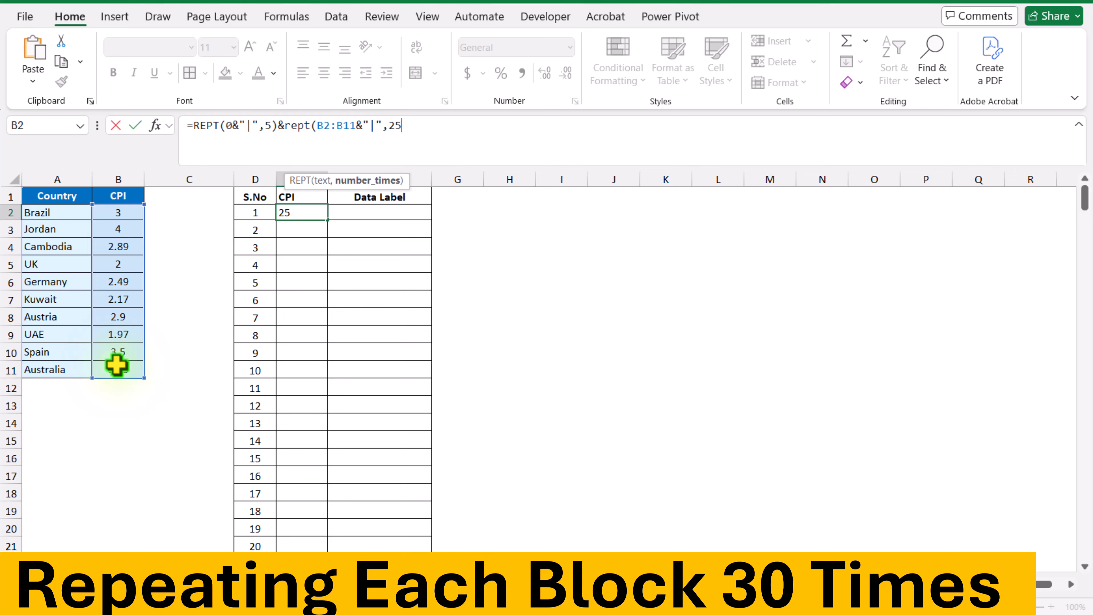
type(")")
key("Return")
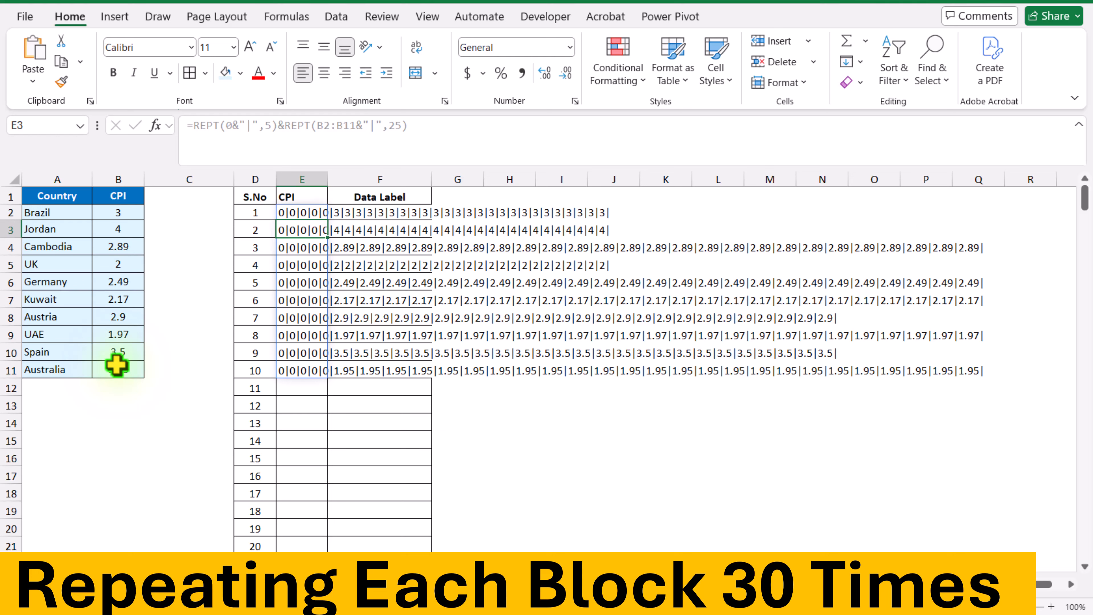
Wrap the E2 formula in TEXTJOIN, leaving the delimiter and ignore_empty arguments blank, to merge all repeated values into one string
left_click(293, 213)
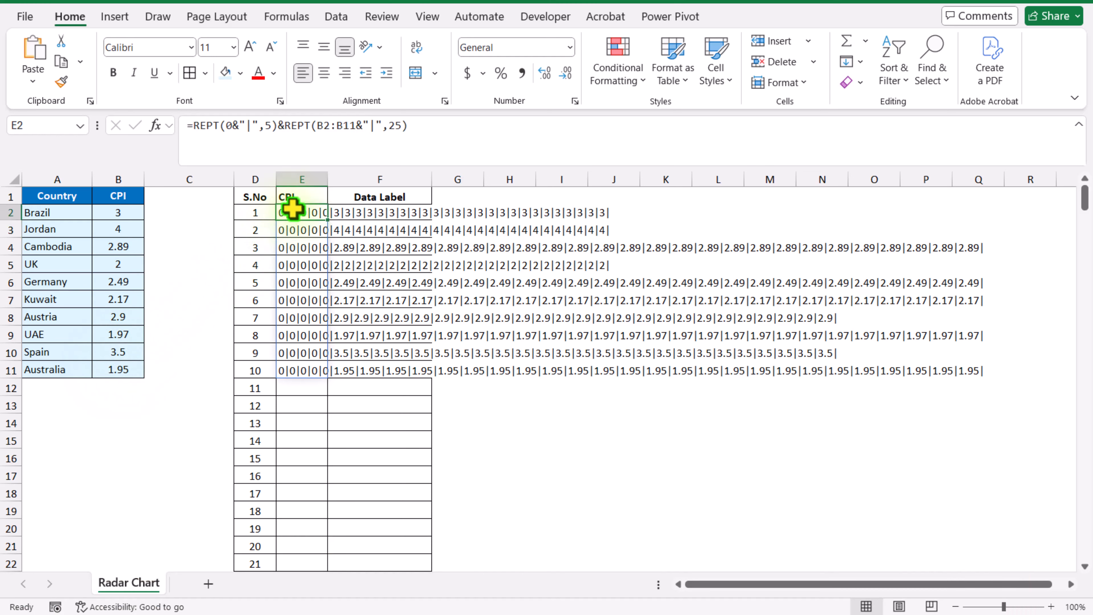
left_click(196, 126)
type("Textjoin(")
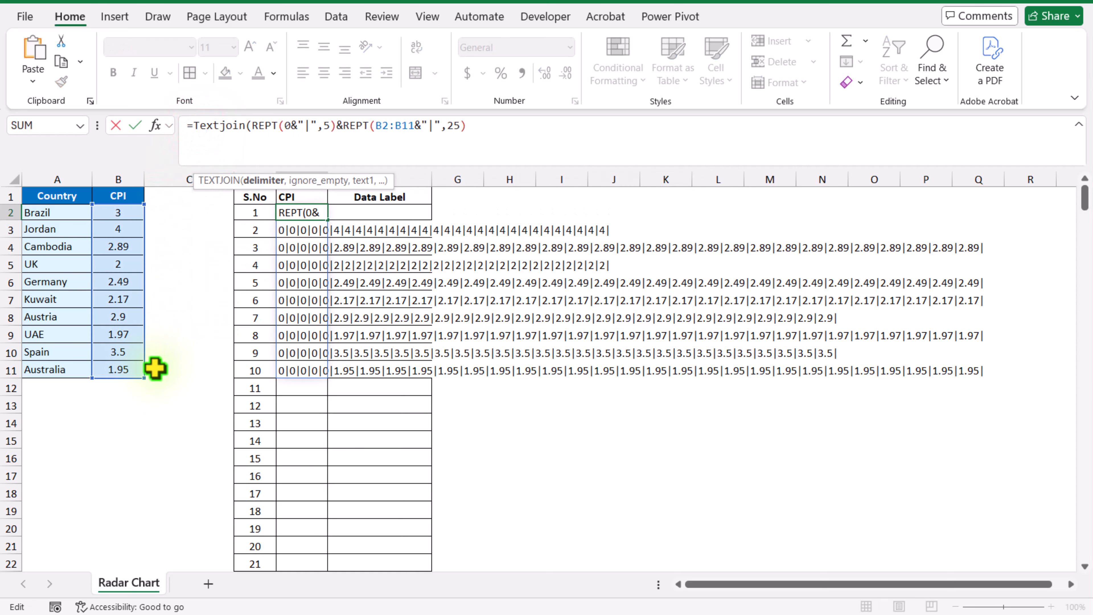
type(",")
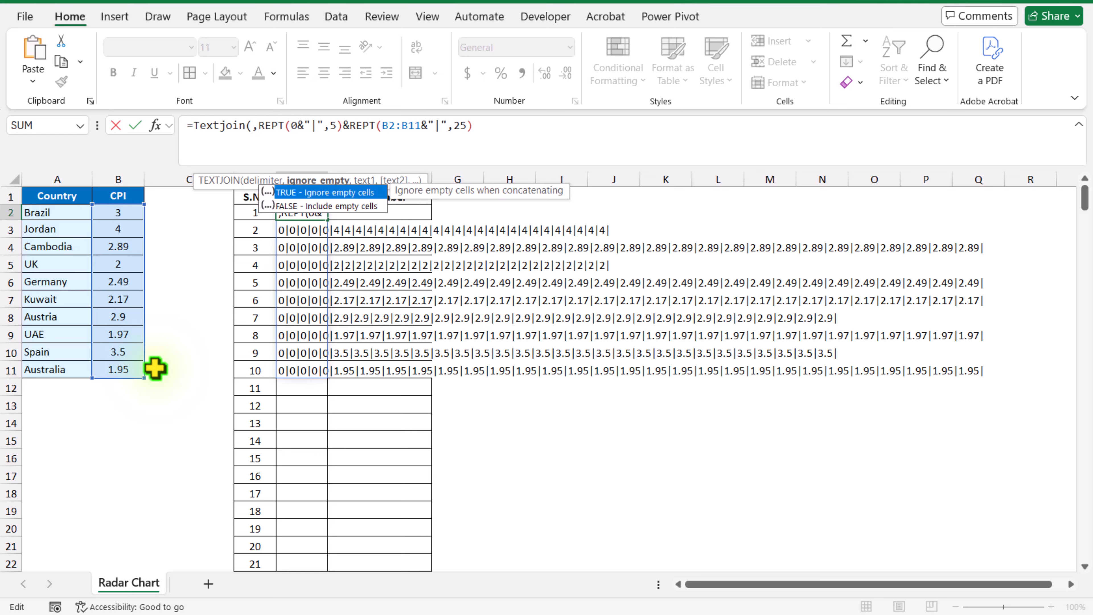
type(",")
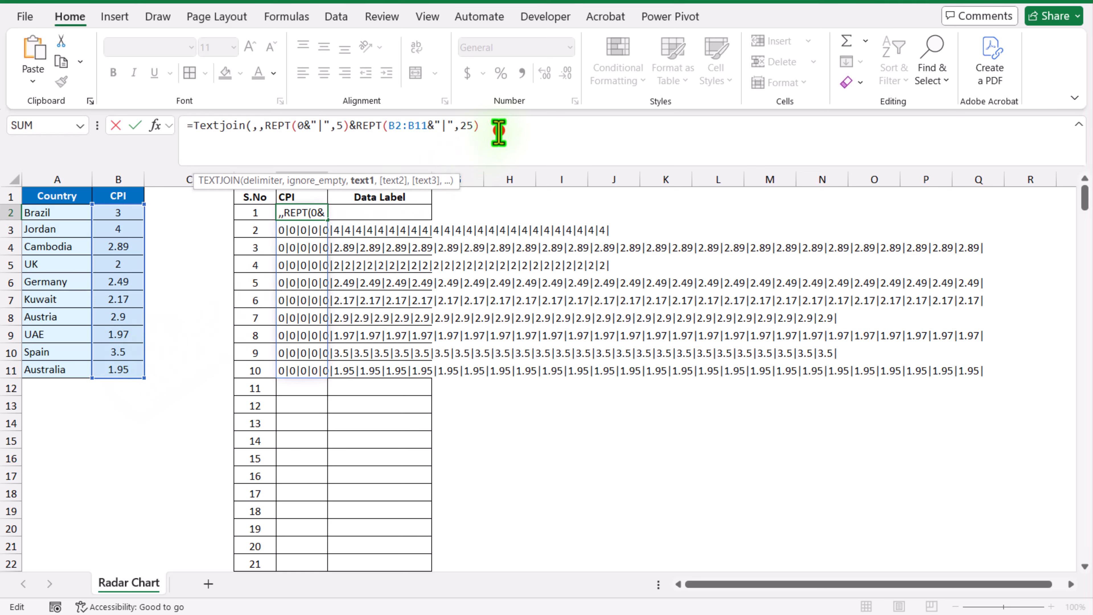
left_click_drag(498, 128, 269, 151)
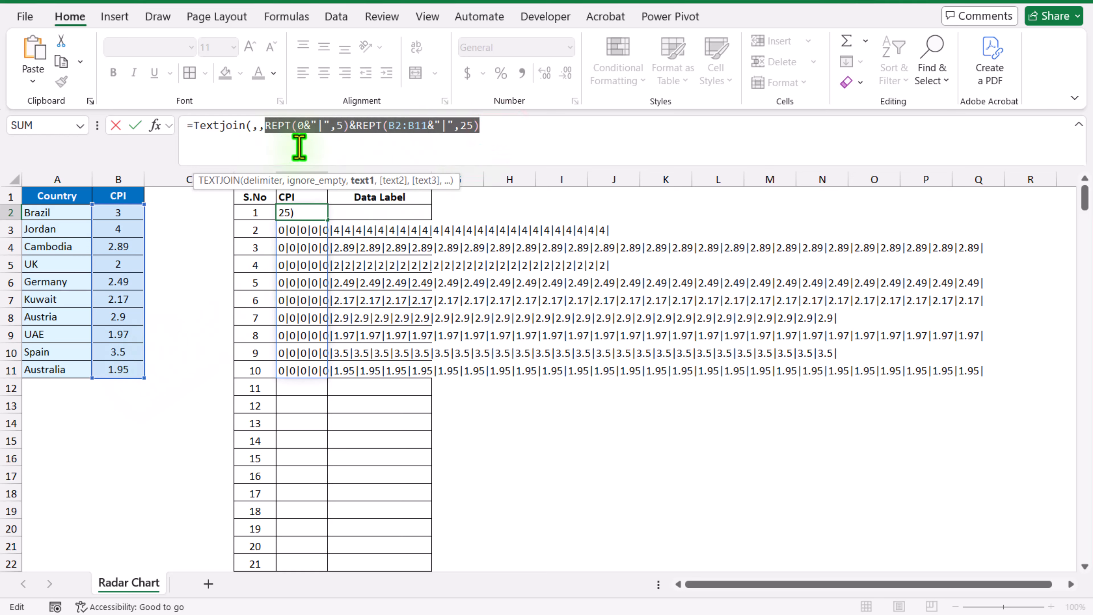
left_click(495, 125)
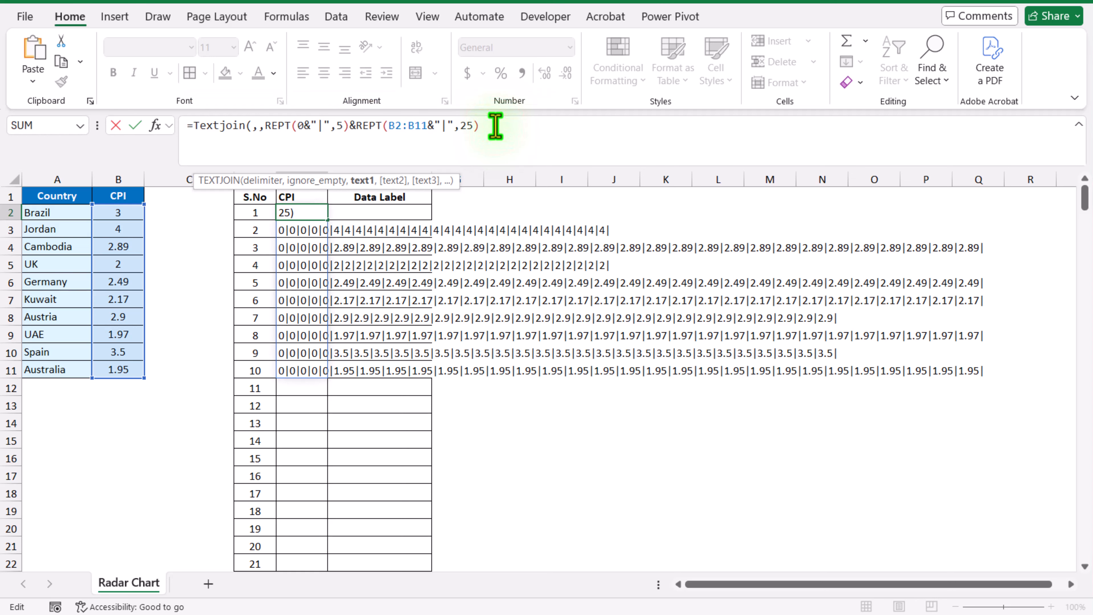
type(")")
key("Return")
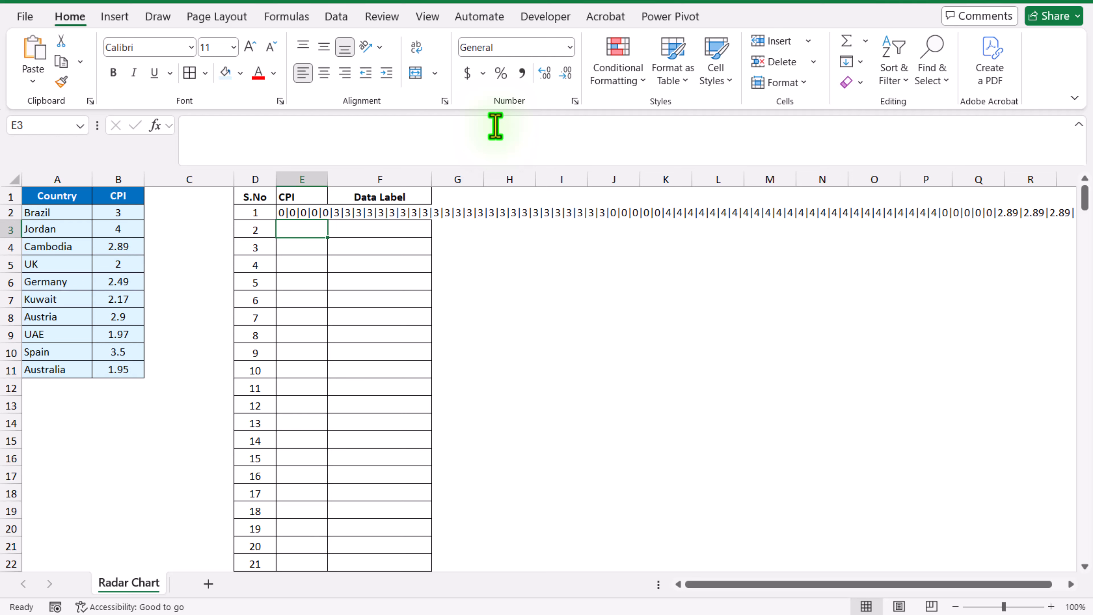
Wrap the TEXTJOIN formula in E2 in TEXTSPLIT with "|" as the row delimiter and no column delimiter
left_click(306, 214)
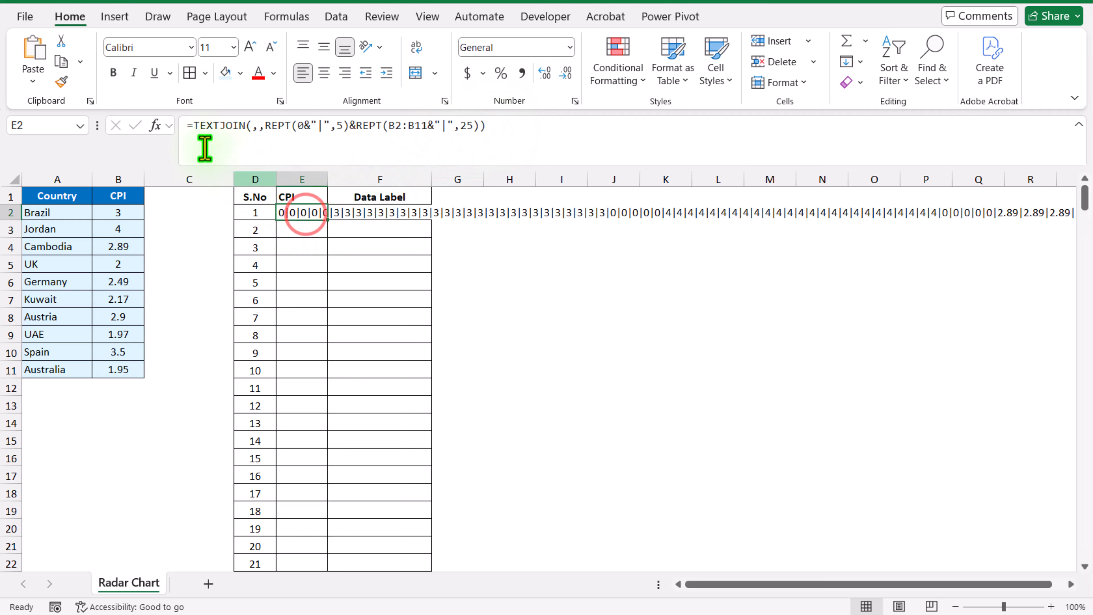
left_click(195, 125)
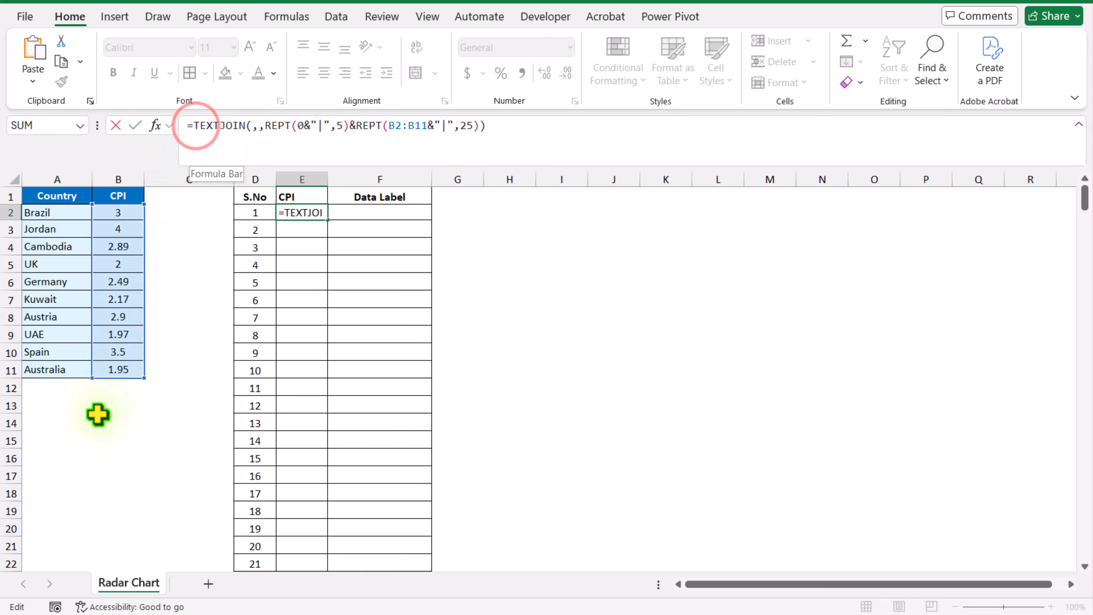
type("Textsplit(")
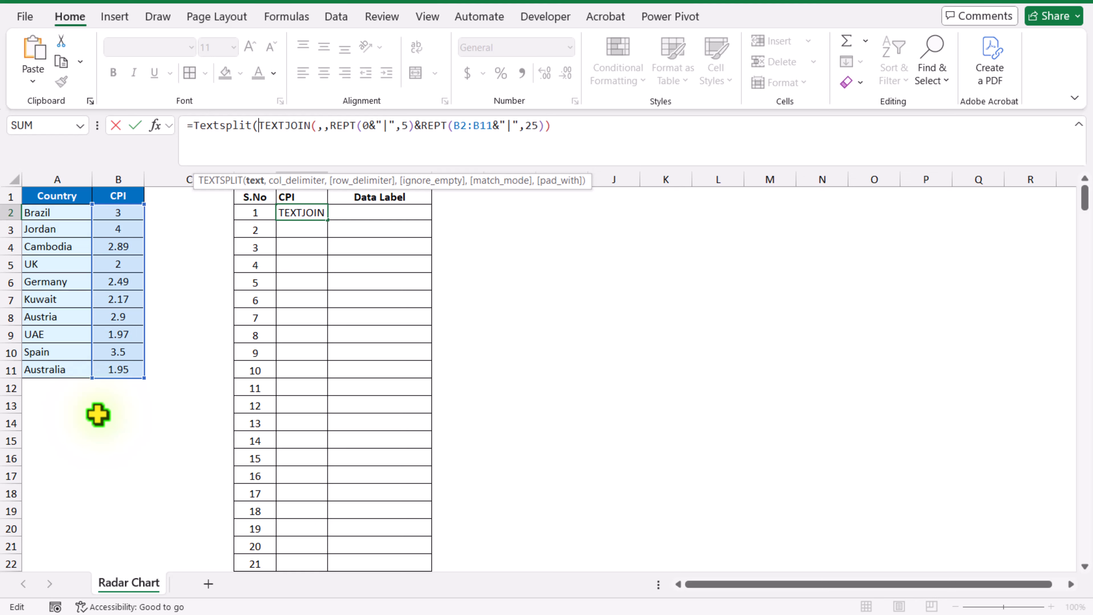
left_click_drag(566, 131, 261, 138)
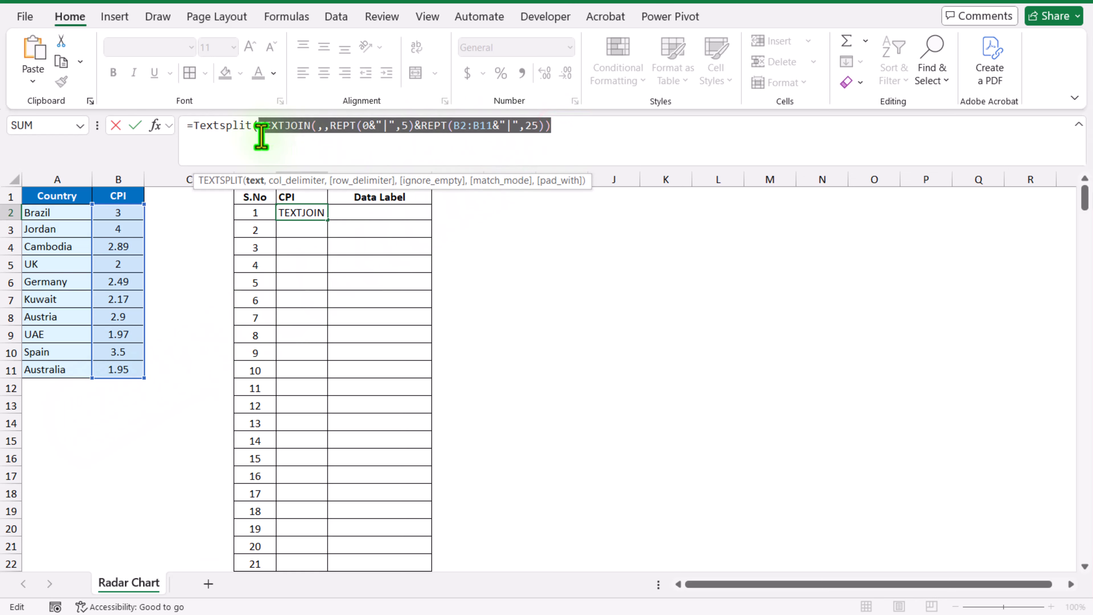
left_click(644, 134)
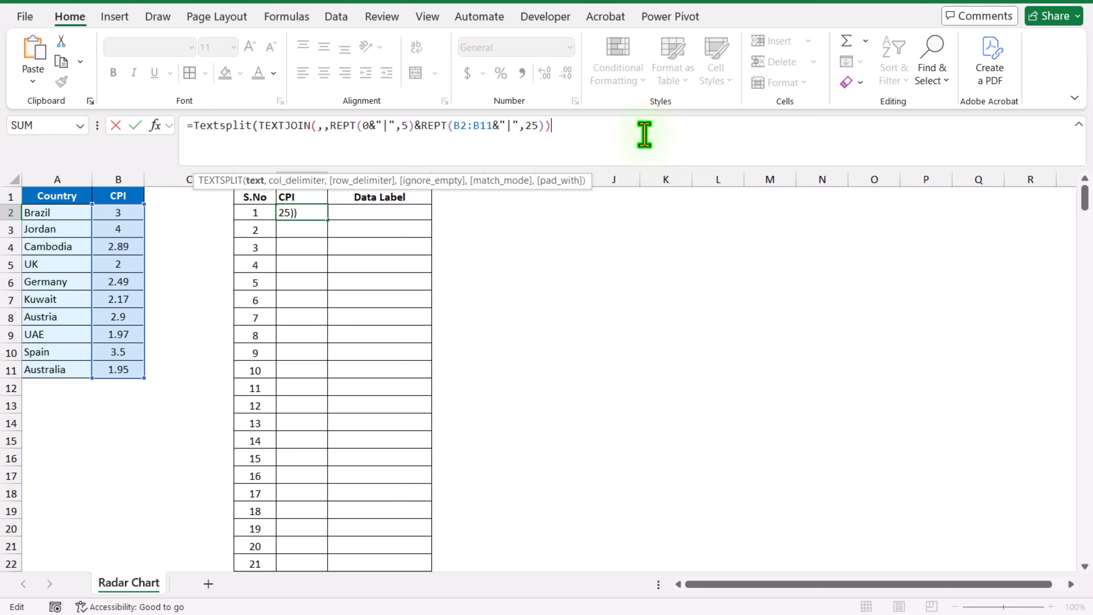
type(",,")
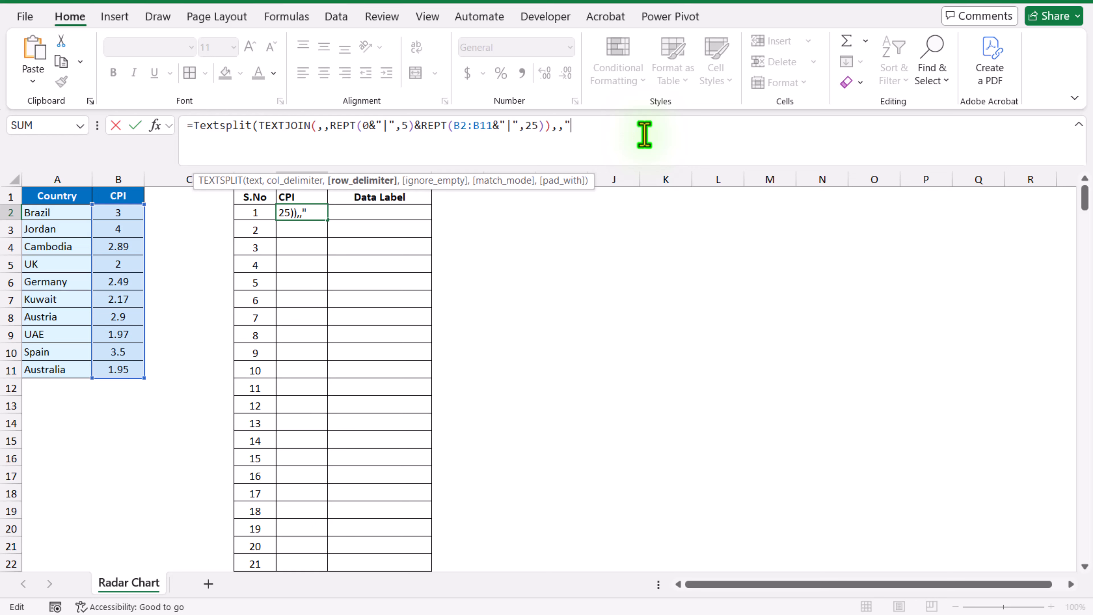
type("\"|\")")
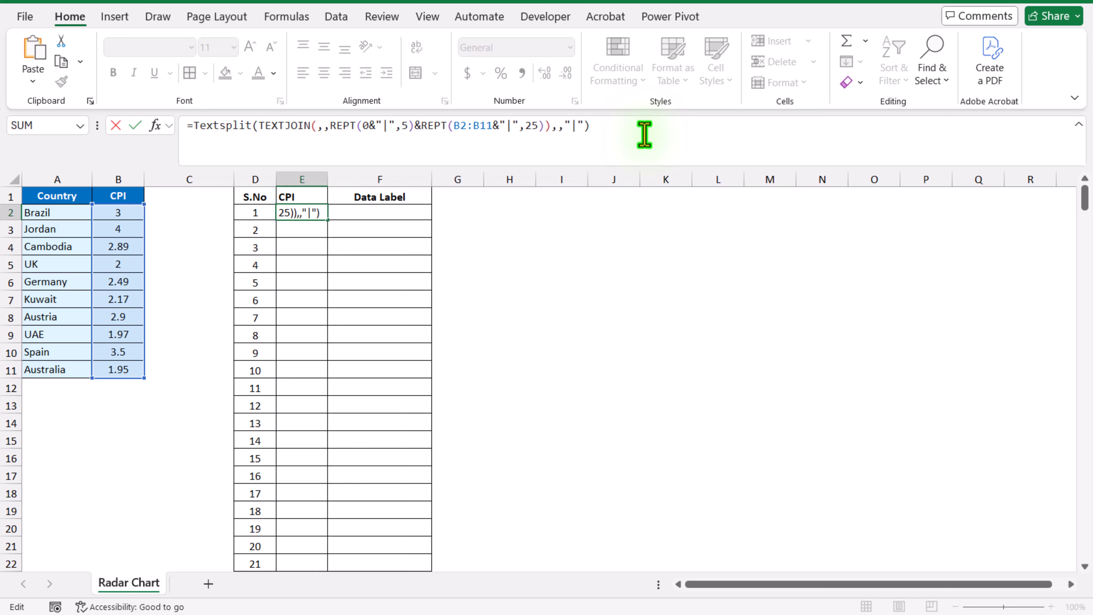
key("Return")
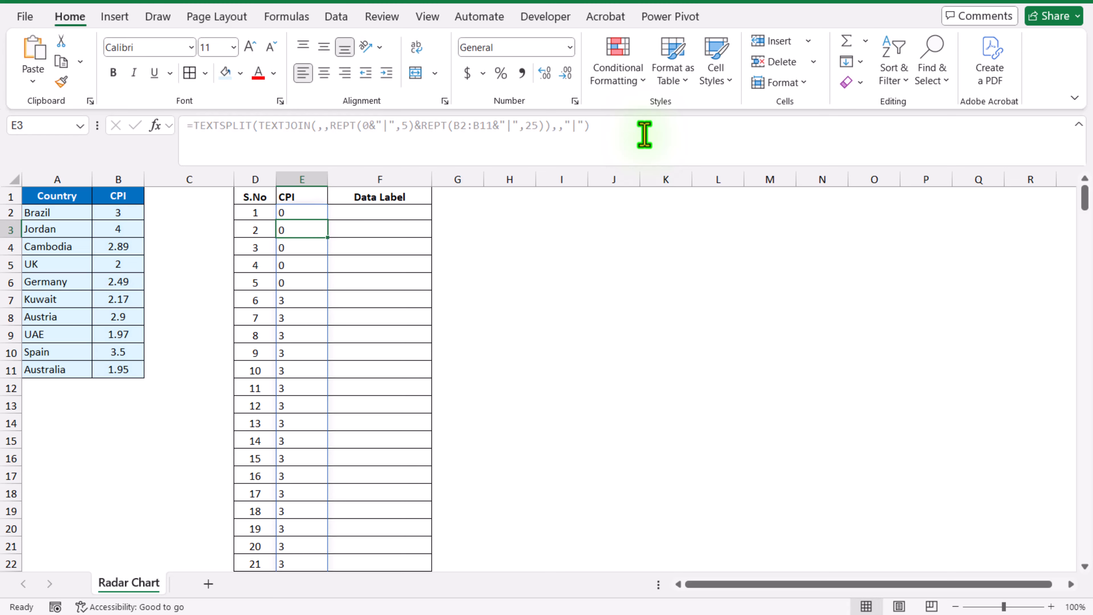
scroll(377, 291, "down", 6)
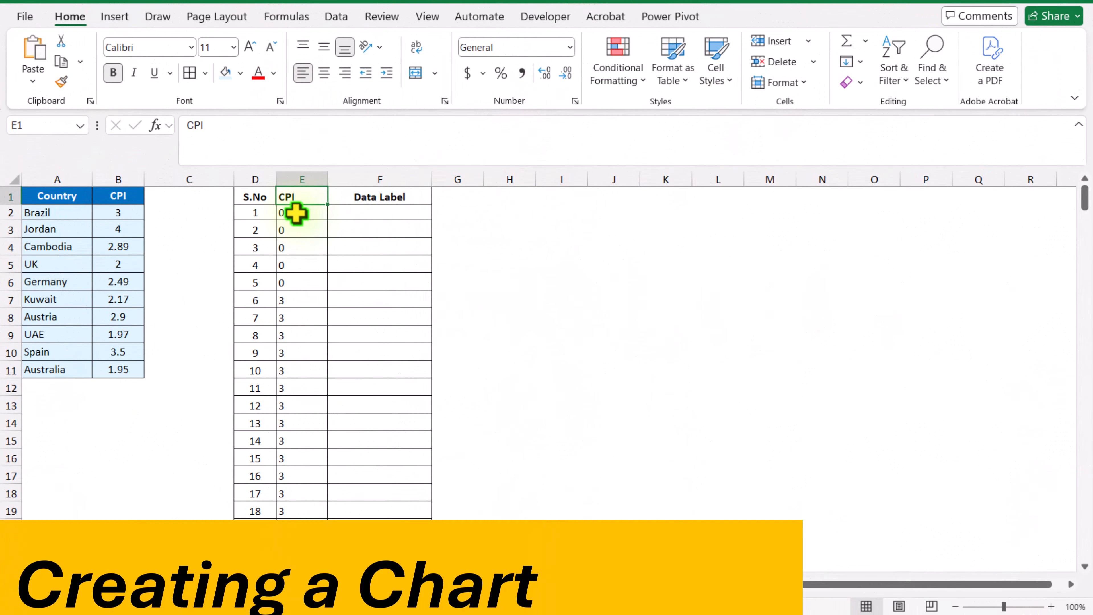
Insert a Filled Radar chart from the entire spilled CPI range starting at E2
left_click(296, 213)
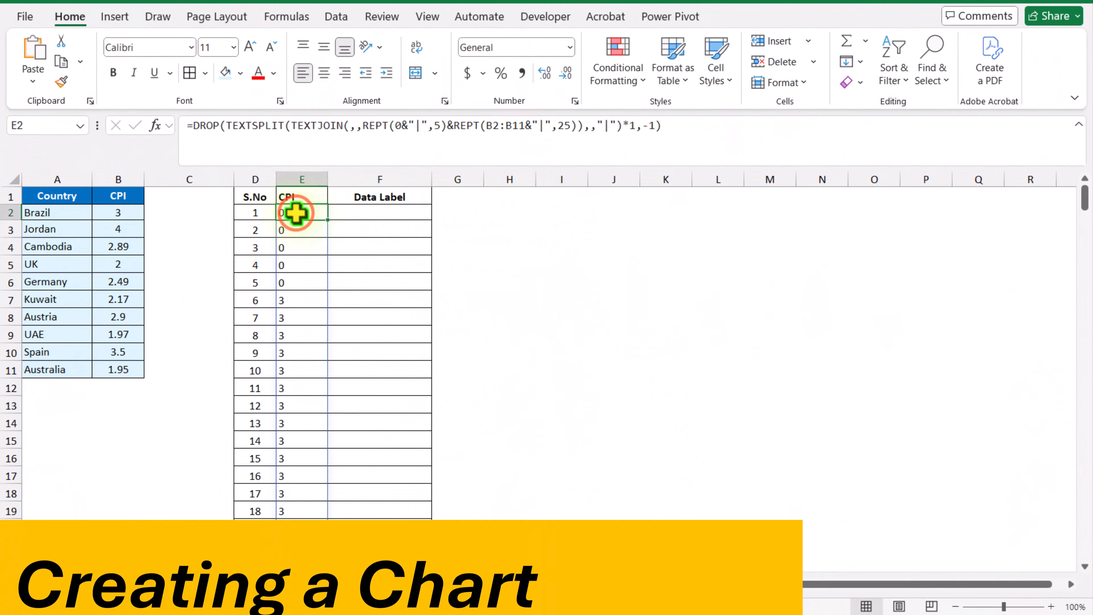
key("ctrl+shift+Down")
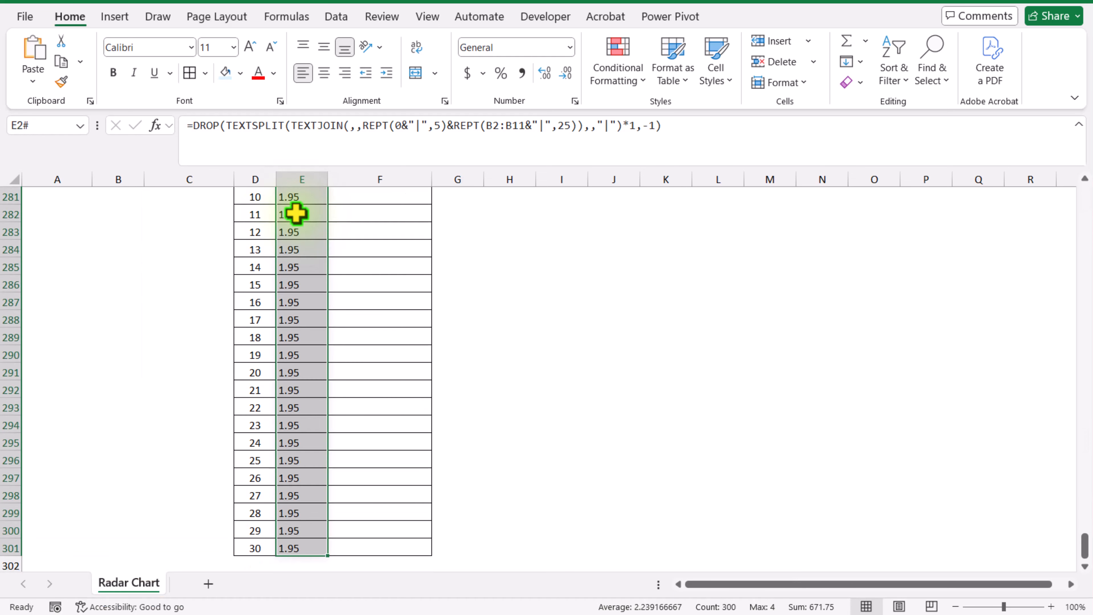
key("ctrl+BackSpace")
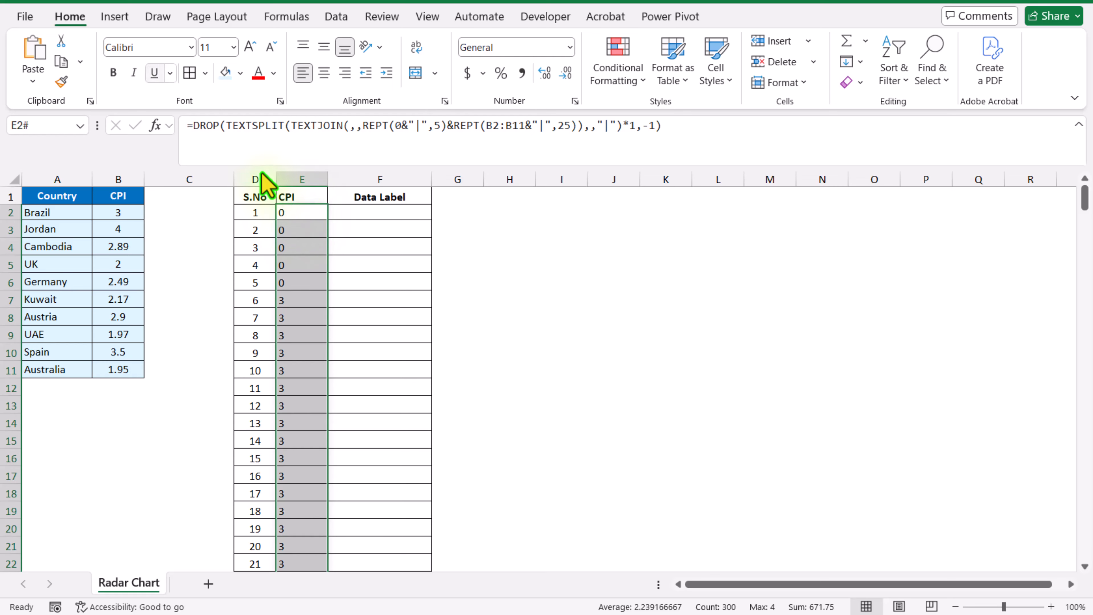
left_click(116, 17)
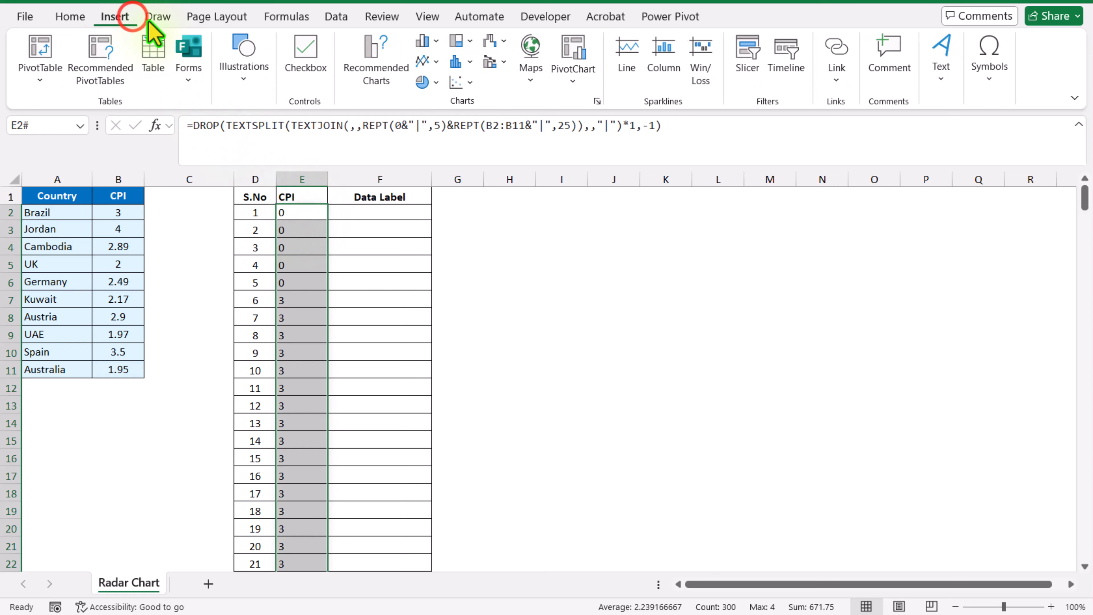
left_click(379, 69)
left_click(411, 85)
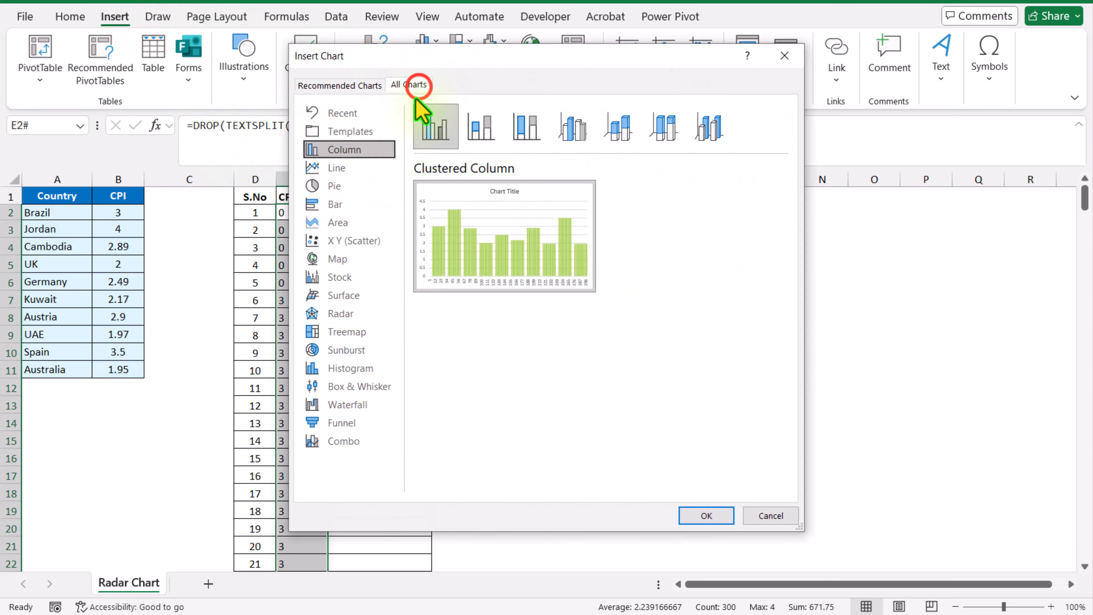
left_click(349, 314)
left_click(525, 138)
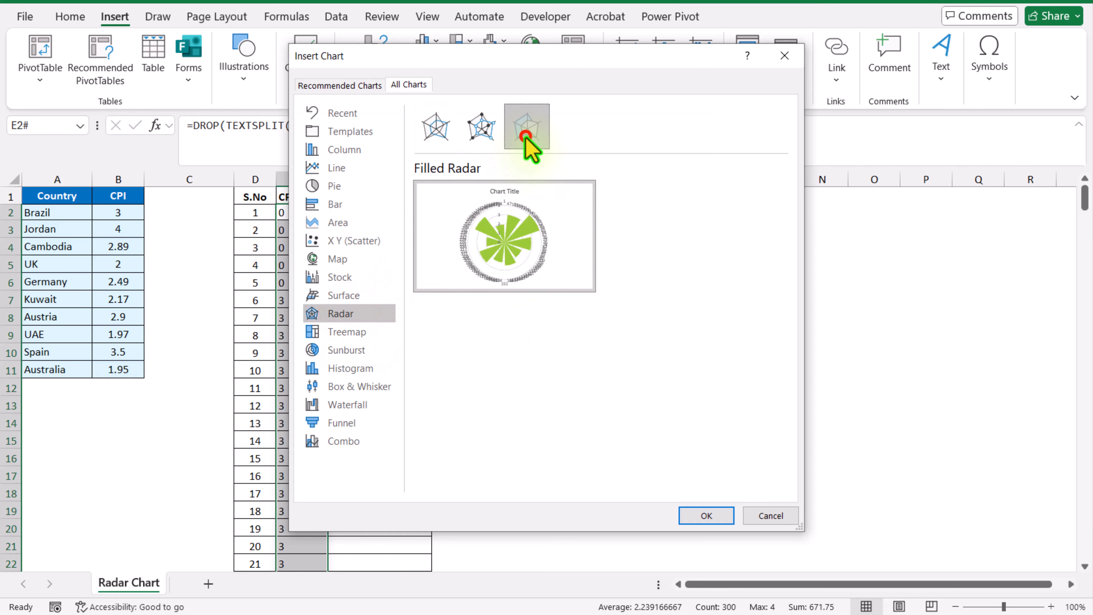
left_click(718, 521)
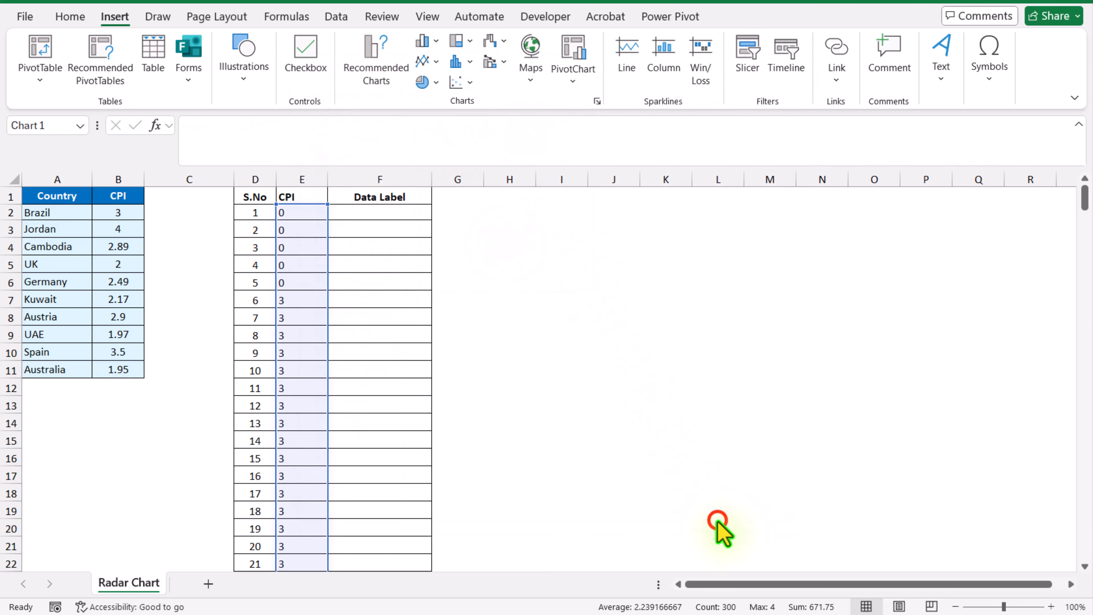
Remove the title, category labels, value axis and gridlines from the radar chart
left_click(579, 284)
key("Delete")
left_click(583, 282)
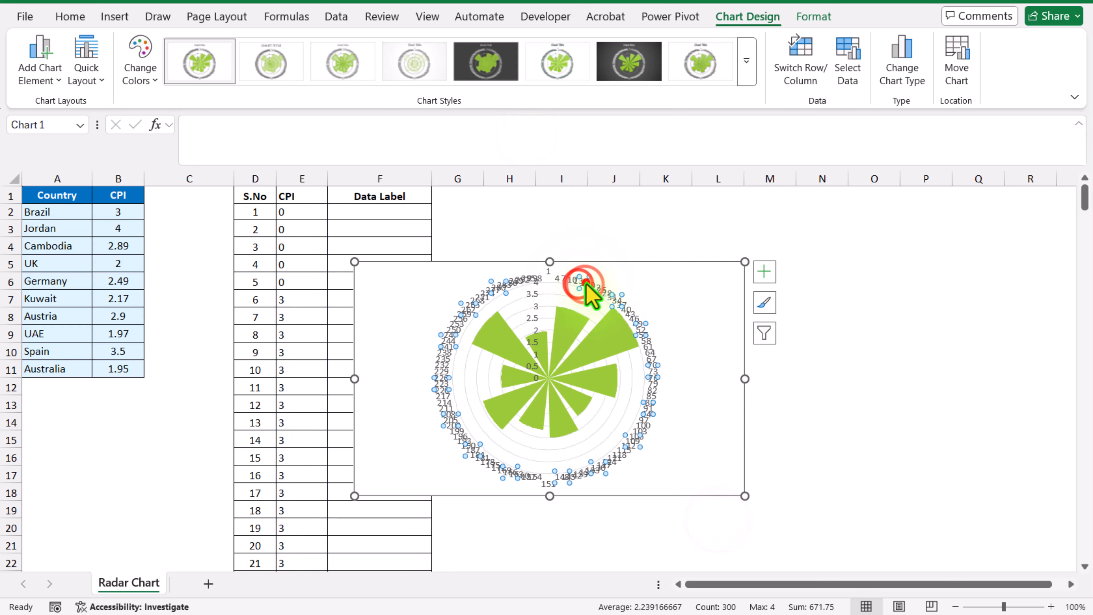
key("Delete")
left_click(537, 300)
key("Delete")
double_click(630, 414)
key("Delete")
left_click(579, 264)
left_click(756, 271)
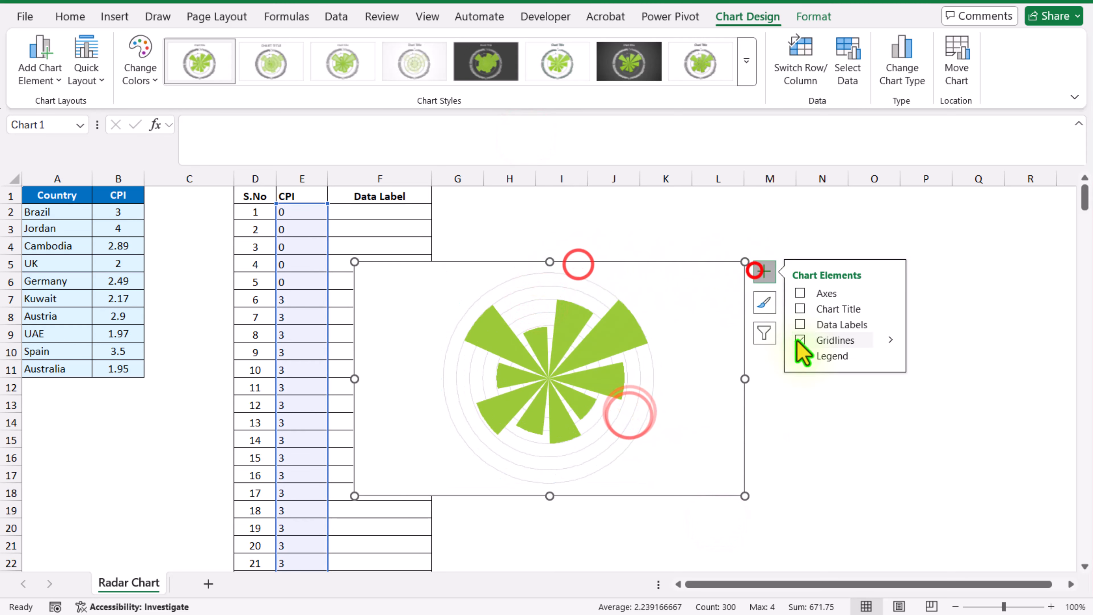
left_click(798, 340)
Move the radar chart beside the helper table and enlarge it to span about columns G to P and rows 2 to 20
left_click_drag(486, 263, 577, 218)
left_click_drag(836, 451, 925, 532)
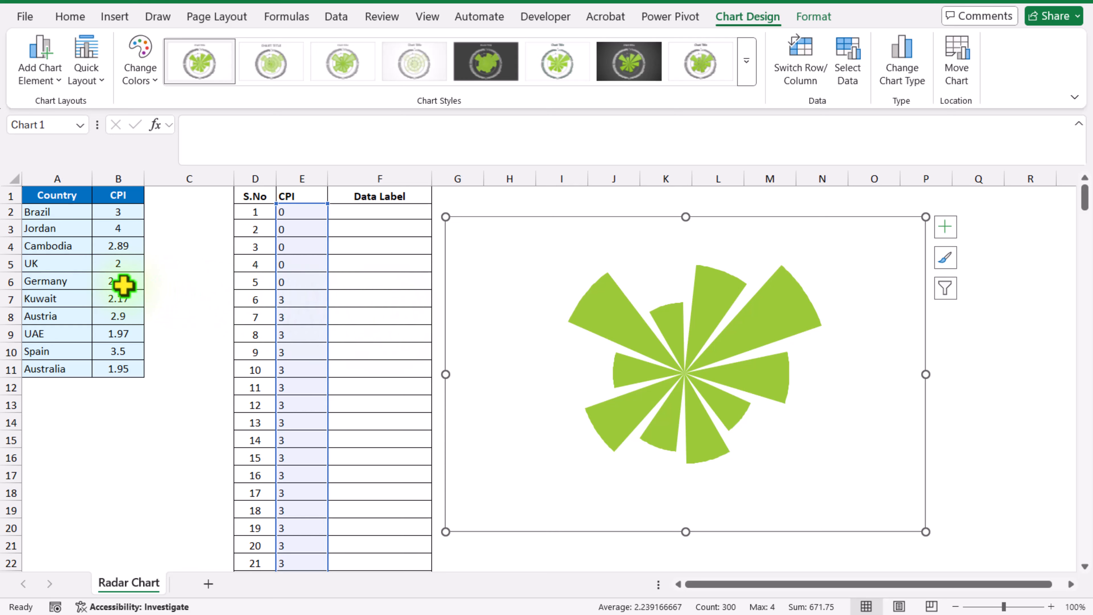
left_click(163, 420)
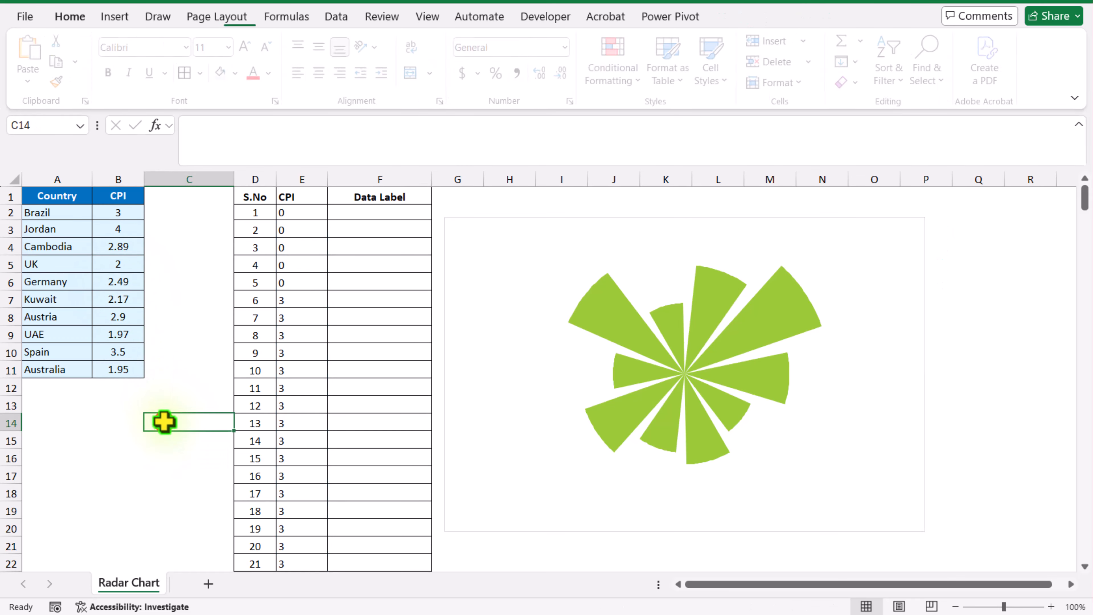
Insert two new columns to the right of the source table's CPI column
left_click(206, 180)
right_click(207, 186)
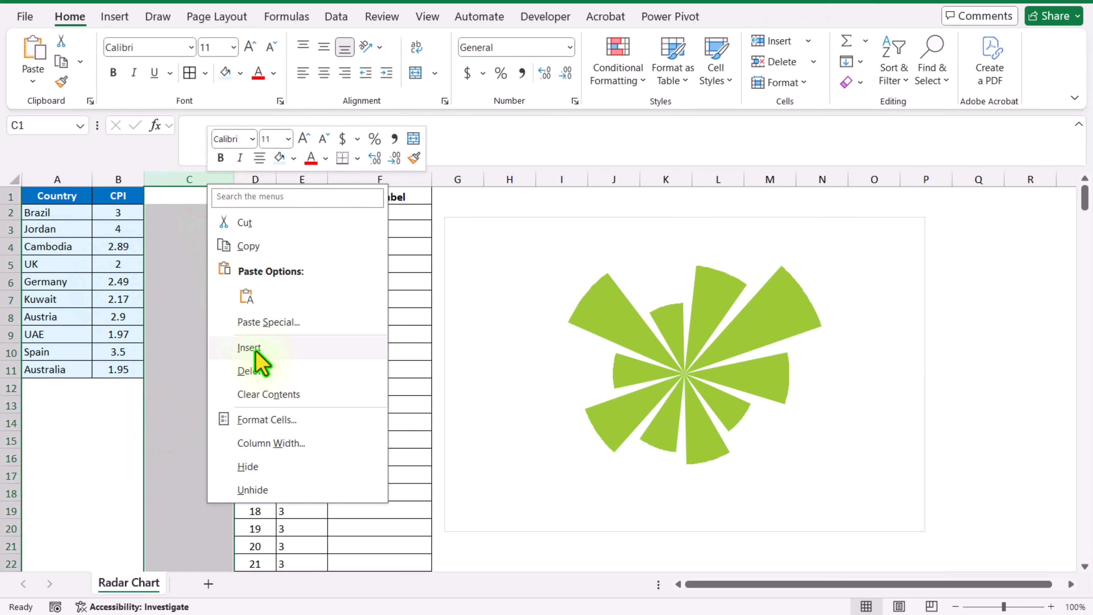
left_click(255, 351)
right_click(189, 176)
left_click(244, 341)
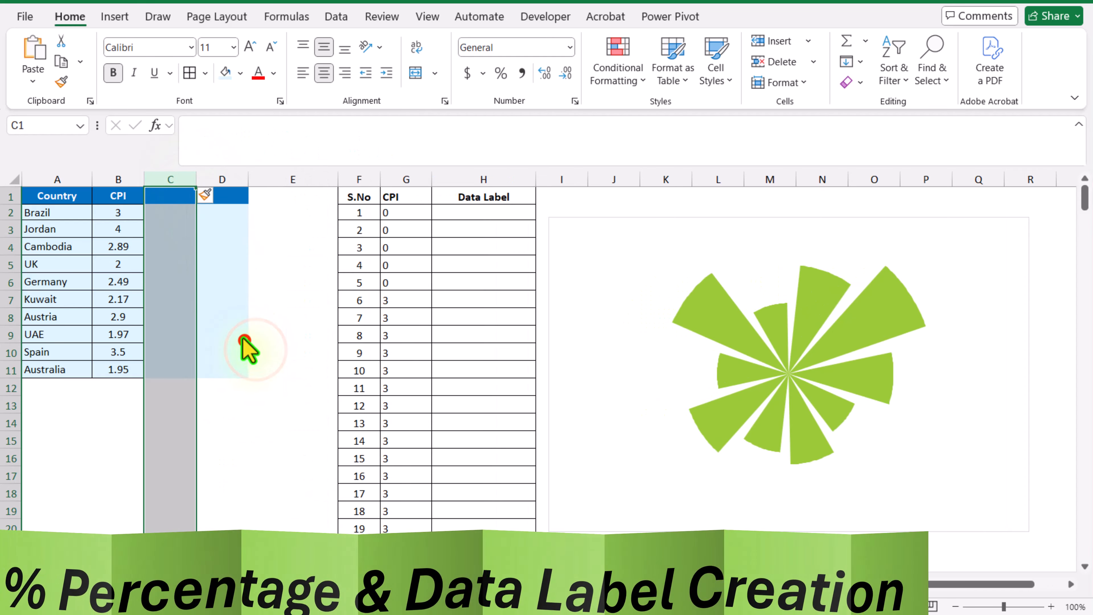
Add a % column in C1:C11 that divides each country's CPI by the CPI total, formatted as percentages
left_click(176, 197)
type("%")
key("Return")
type("=B2/sum(")
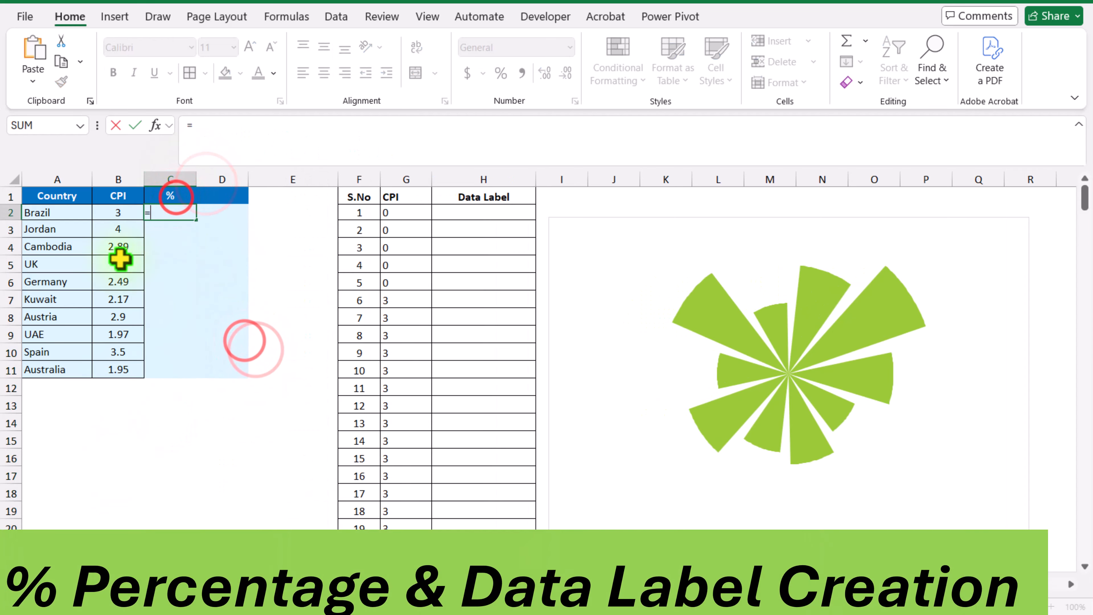
left_click_drag(122, 213, 102, 348)
key("Return")
left_click(500, 76)
double_click(196, 220)
Widen column D and enter the heading Data Label in D1
left_click(222, 198)
left_click_drag(247, 184, 371, 185)
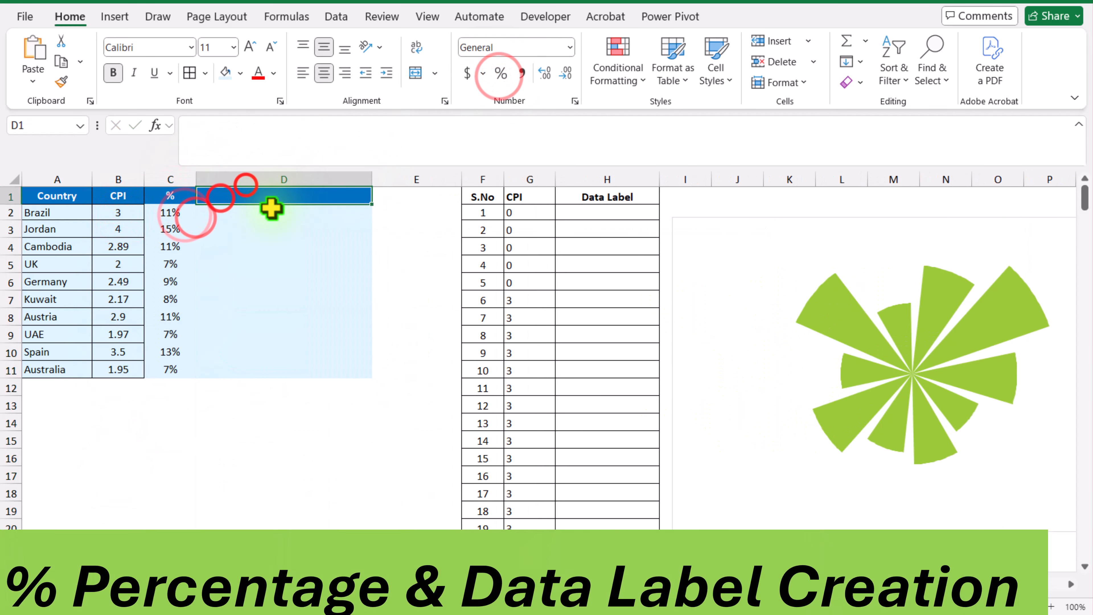
type("Data Label")
key("Return")
Enter =TEXTJOIN(CHAR(10),,A2,TEXT(B2,"0.00"),TEXT(C2,"0.00%")) in D2 and fill it down to D11
type("=Textjoin(Char(10),,")
left_click(66, 213)
type(",Text(")
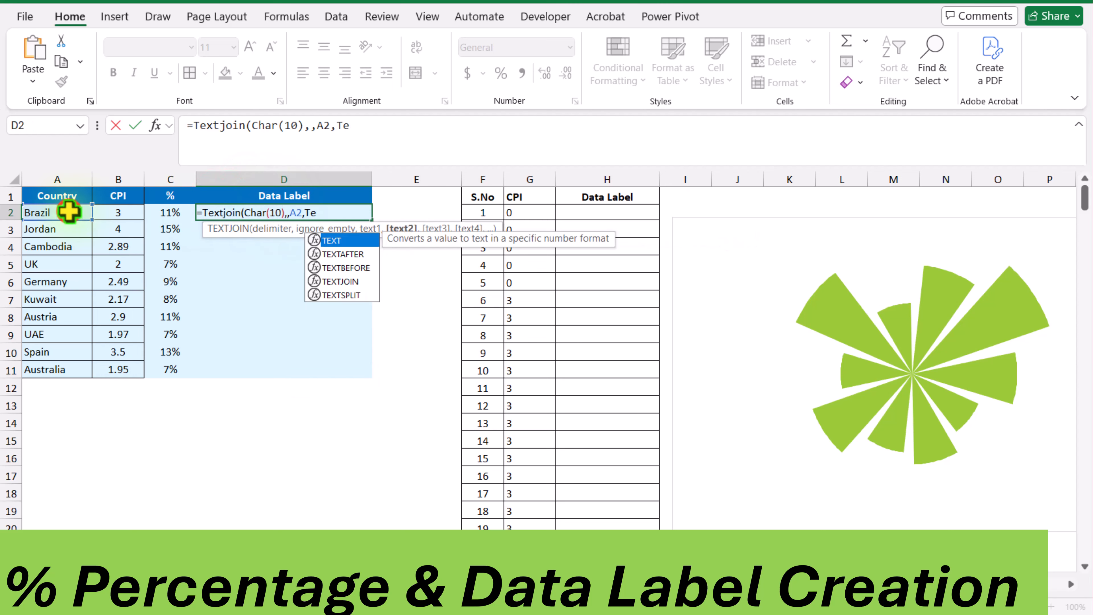
left_click(99, 216)
type(",\"0.00\"),Text(C2,\"0.00%\"")
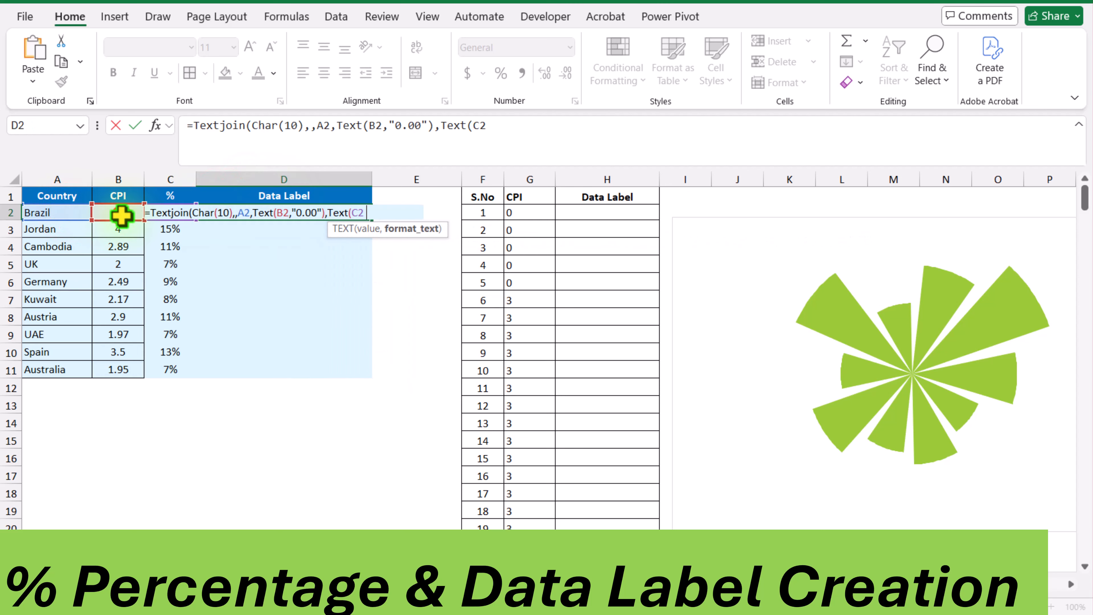
key("Return")
left_click(576, 362)
left_click(559, 334)
left_click(416, 214)
type("))")
key("Return")
left_click(354, 217)
left_click_drag(371, 220, 349, 379)
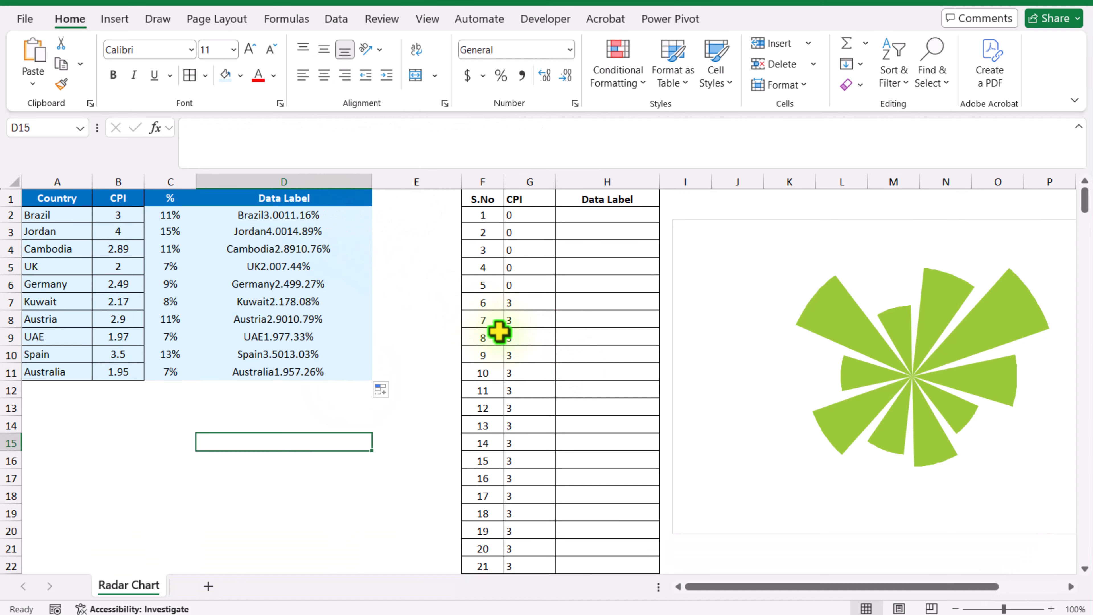
Enter =REPT(D2:D11&"|",30) in H2 to repeat each country's data label 30 times with a pipe separator
left_click(585, 219)
left_click(541, 137)
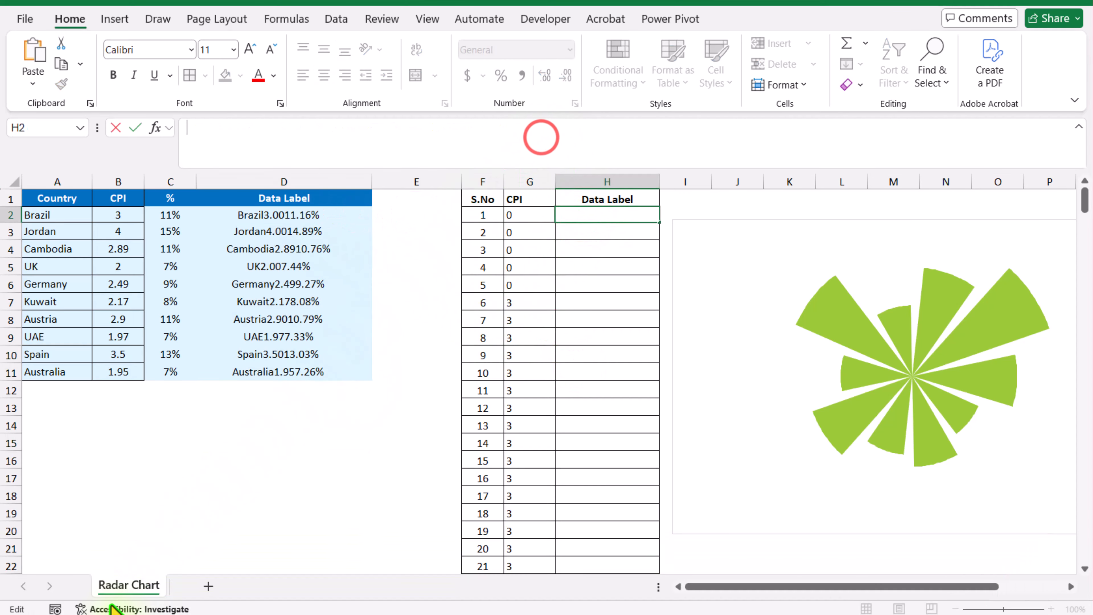
type("=")
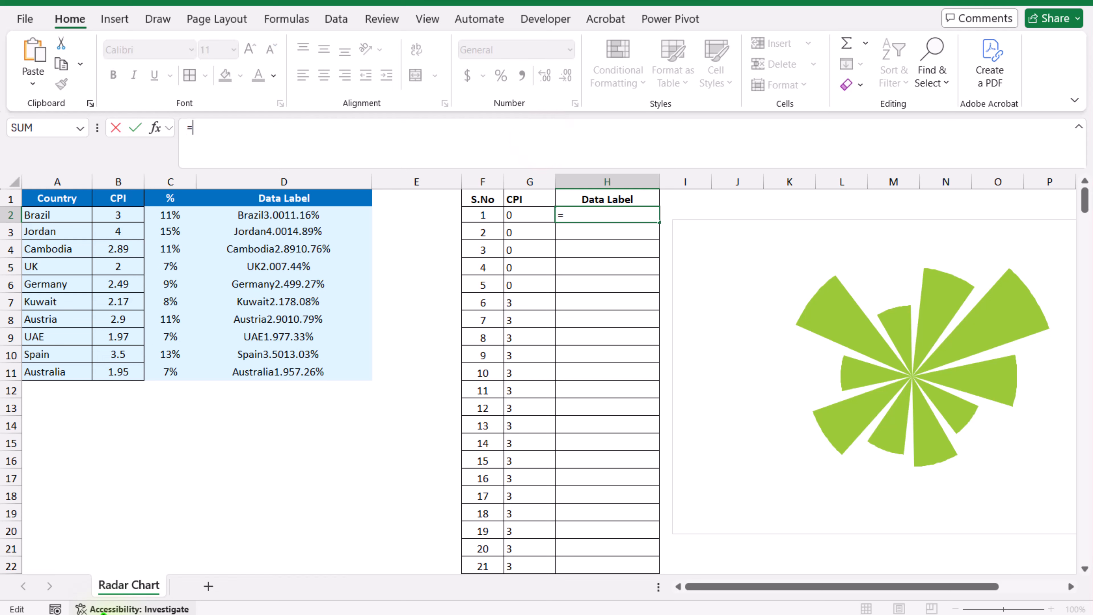
type("R")
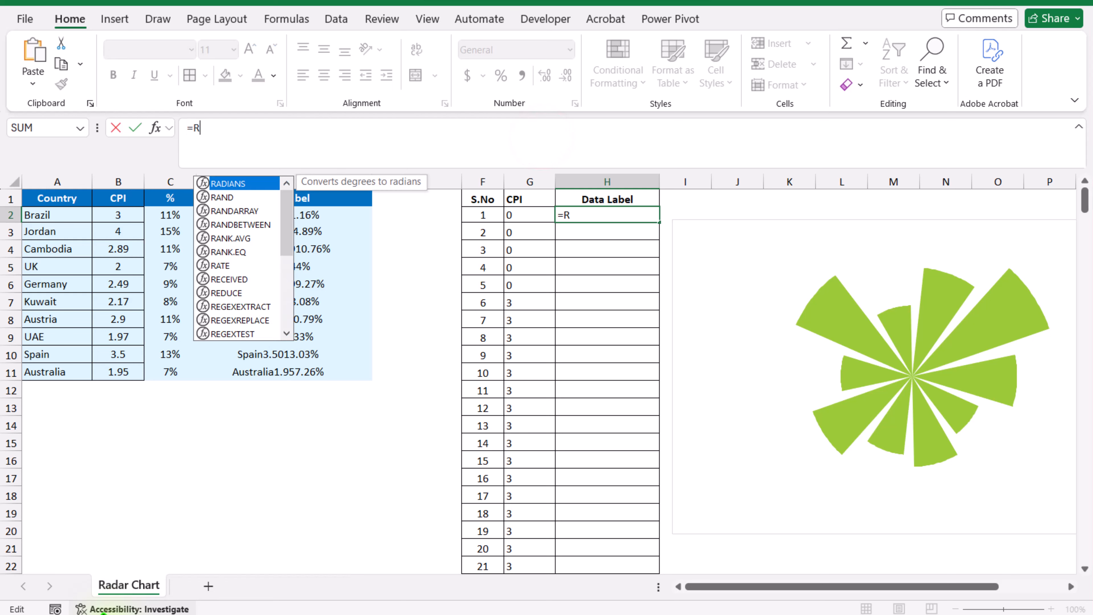
type("ept(")
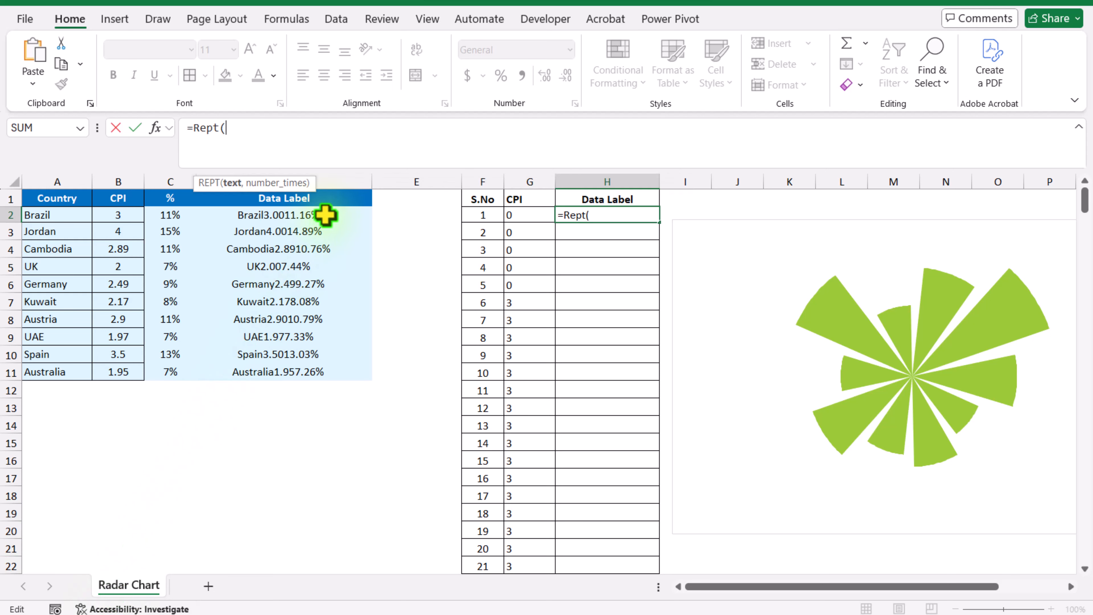
left_click_drag(326, 215, 337, 379)
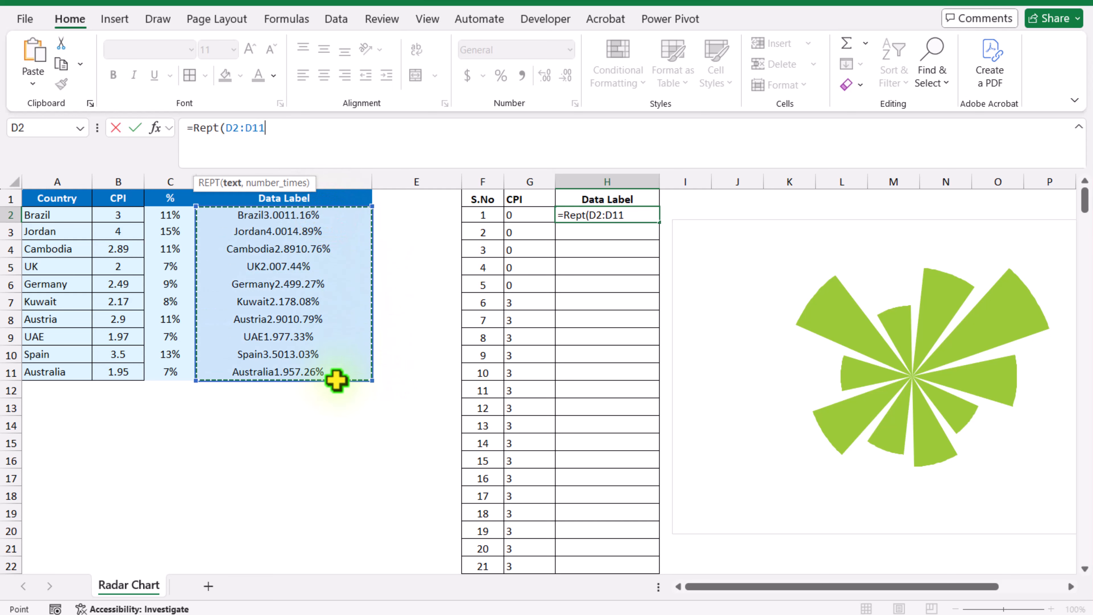
type("&\"|\",30")
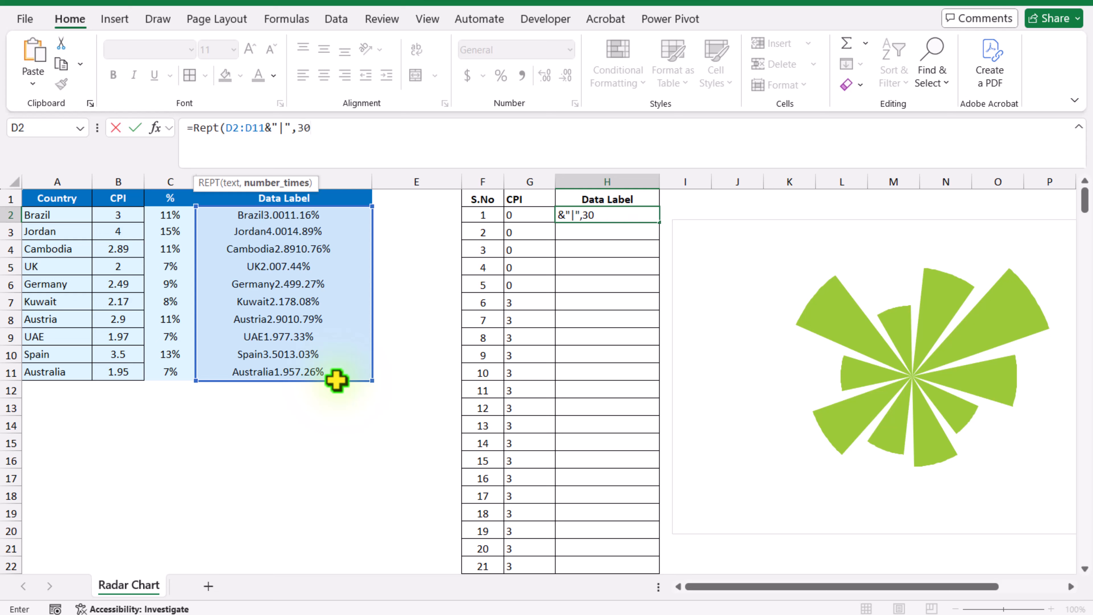
type(")")
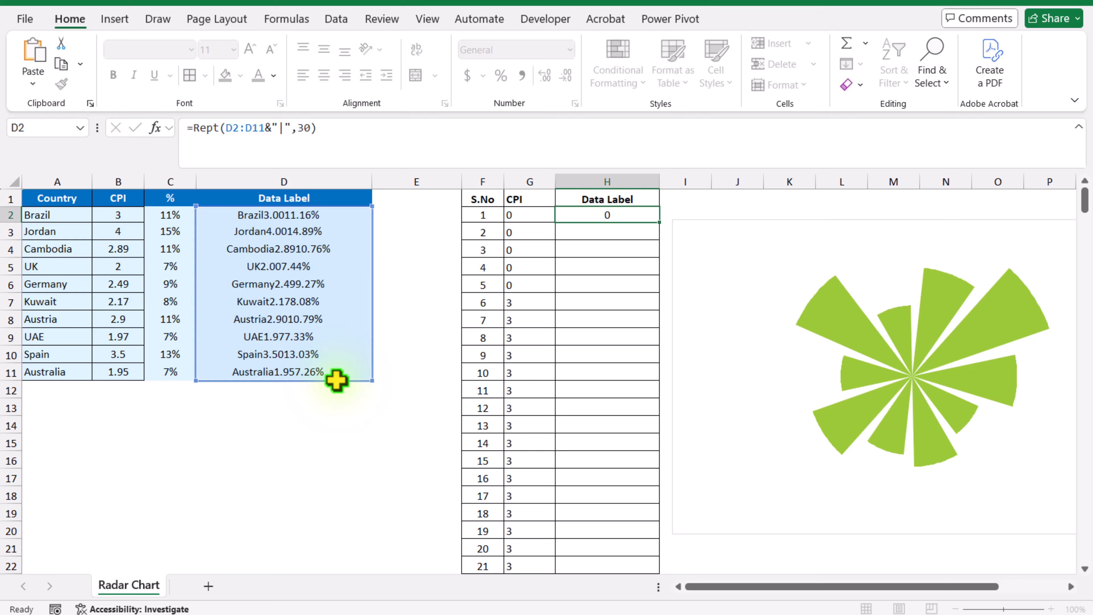
key("Return")
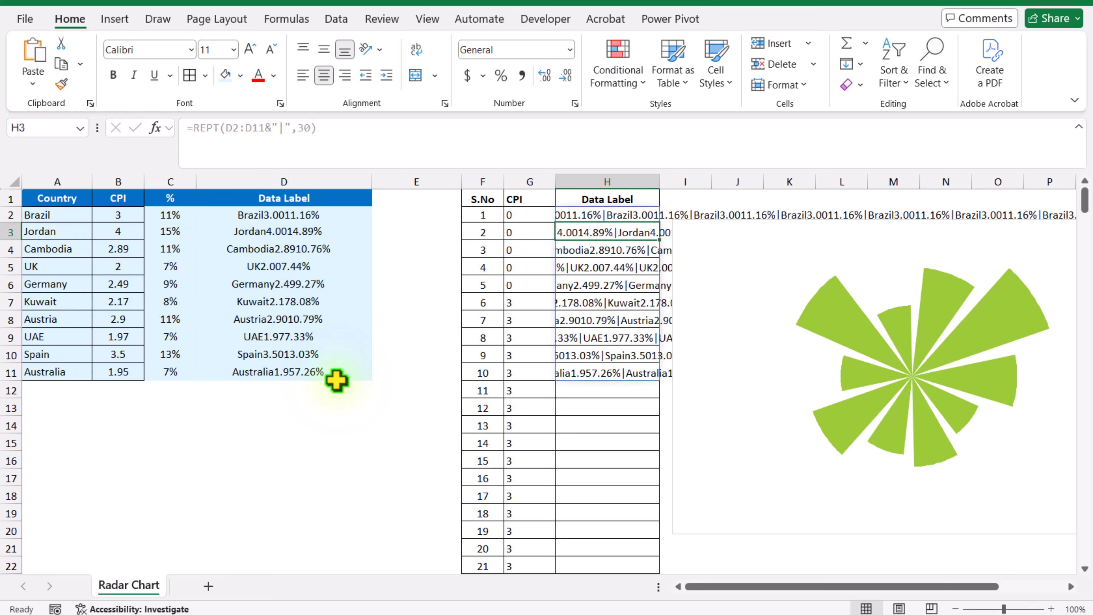
Wrap the H2 formula in TEXTJOIN with empty delimiter and ignore-empty arguments: =TEXTJOIN(,,REPT(D2:D11&"|",30))
left_click(595, 214)
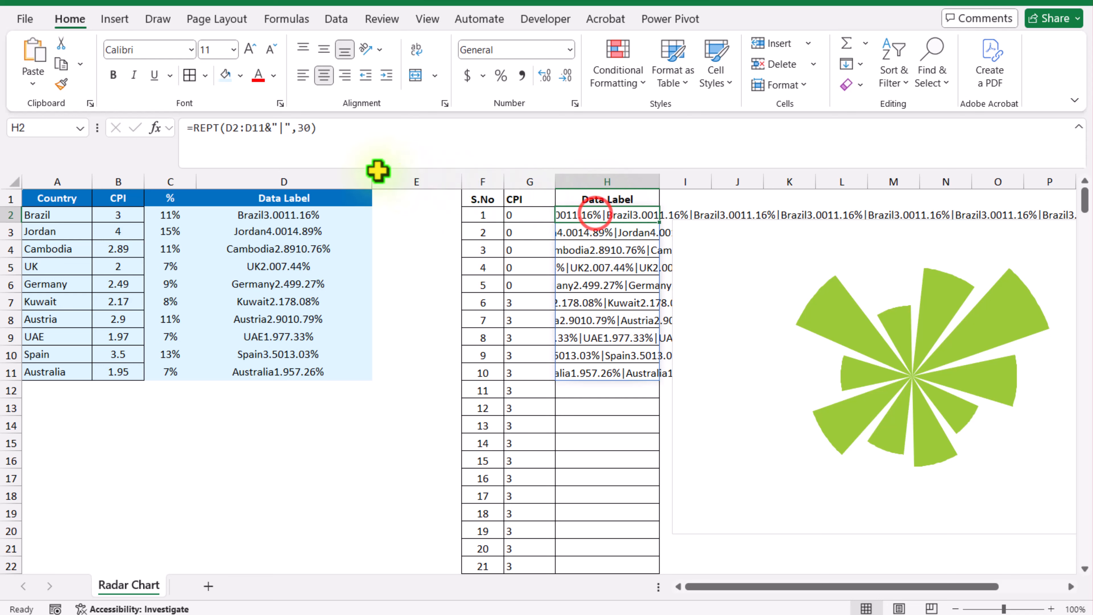
left_click(191, 128)
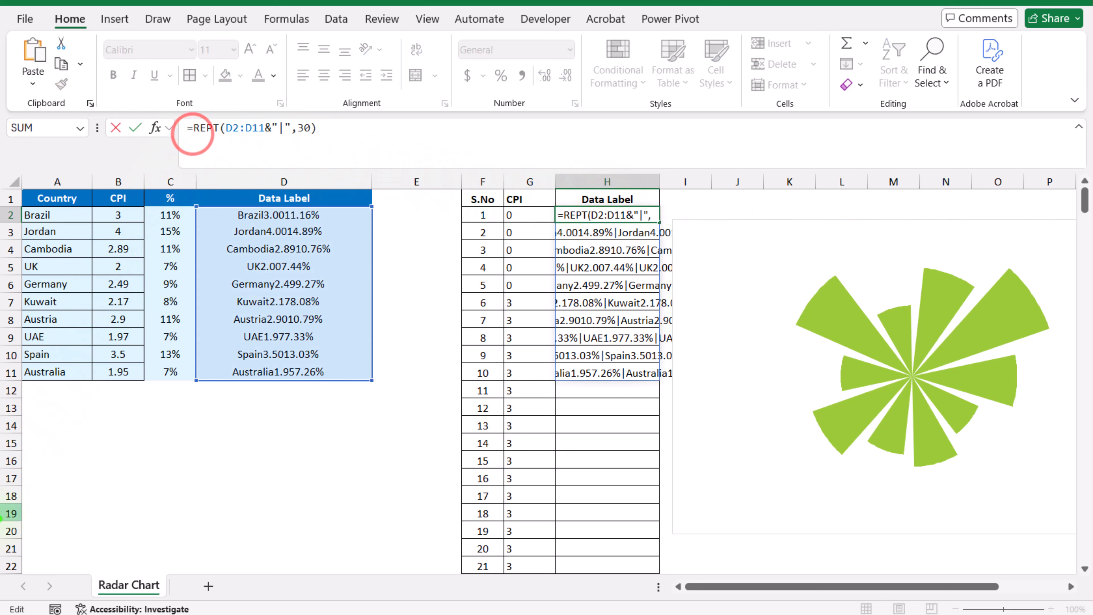
type("Textjoin(")
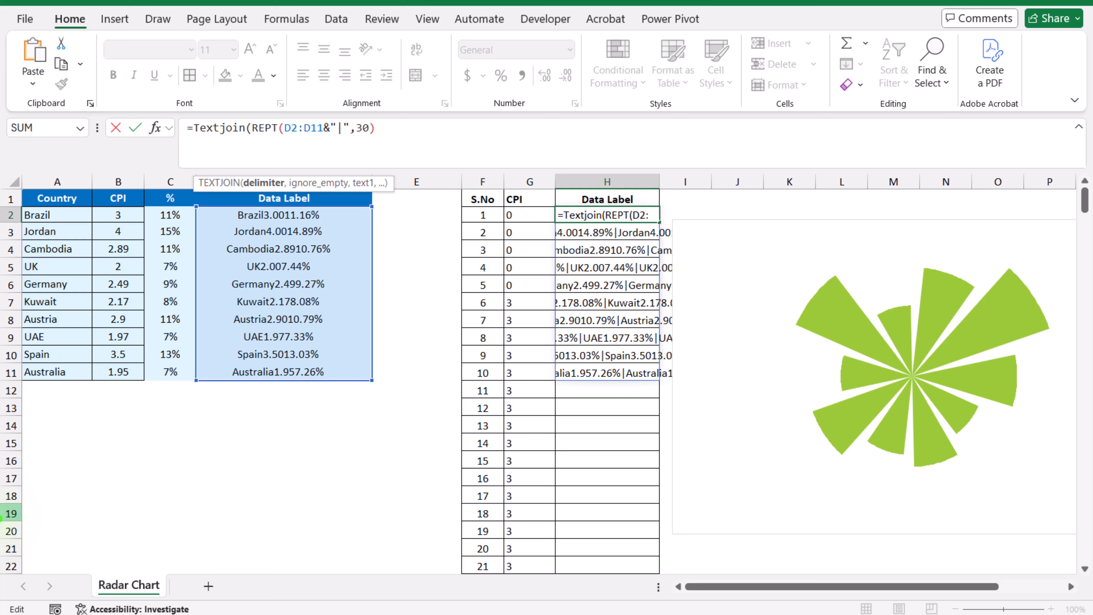
type(",")
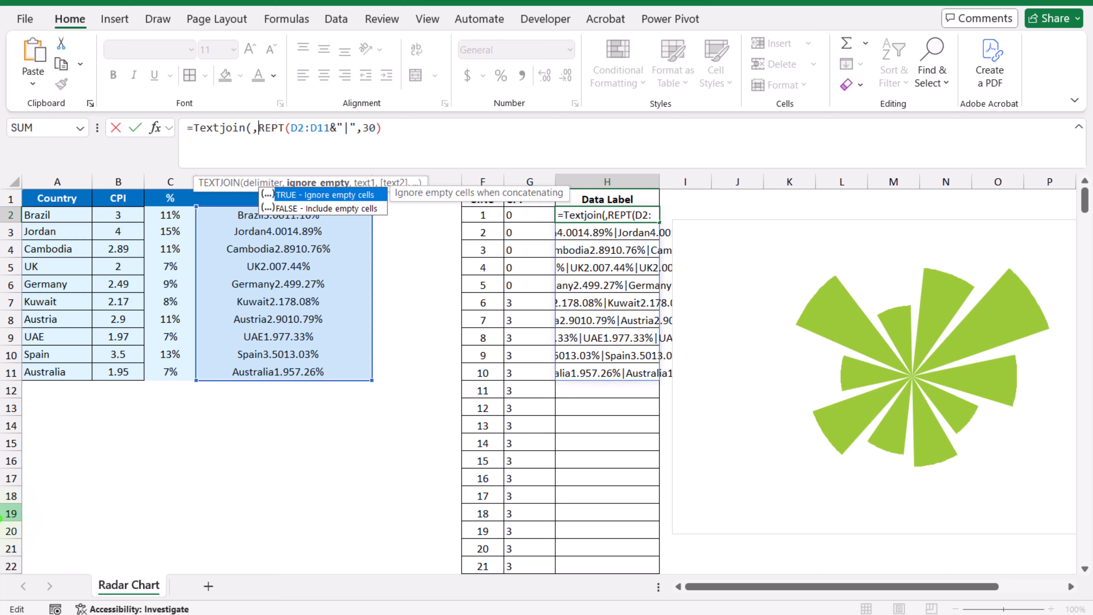
type(",")
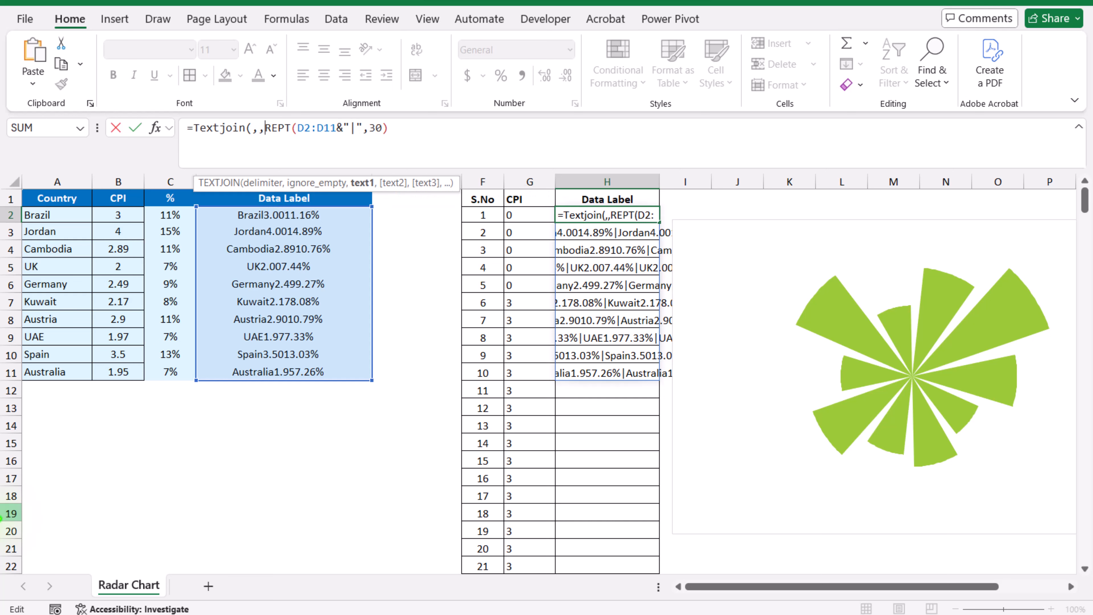
left_click(454, 137)
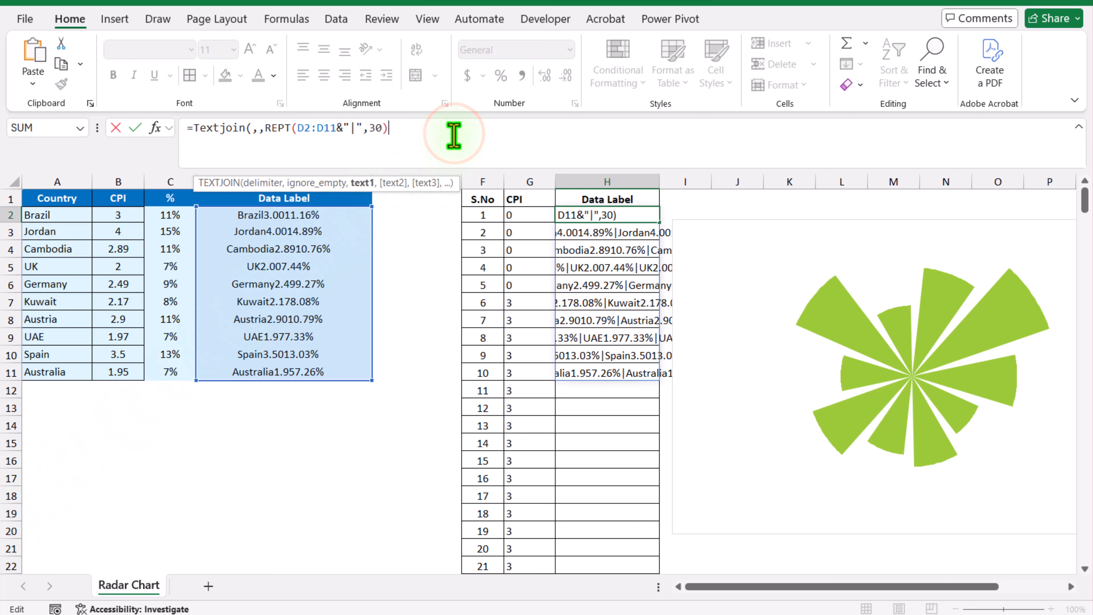
type(")")
key("Return")
key("Up")
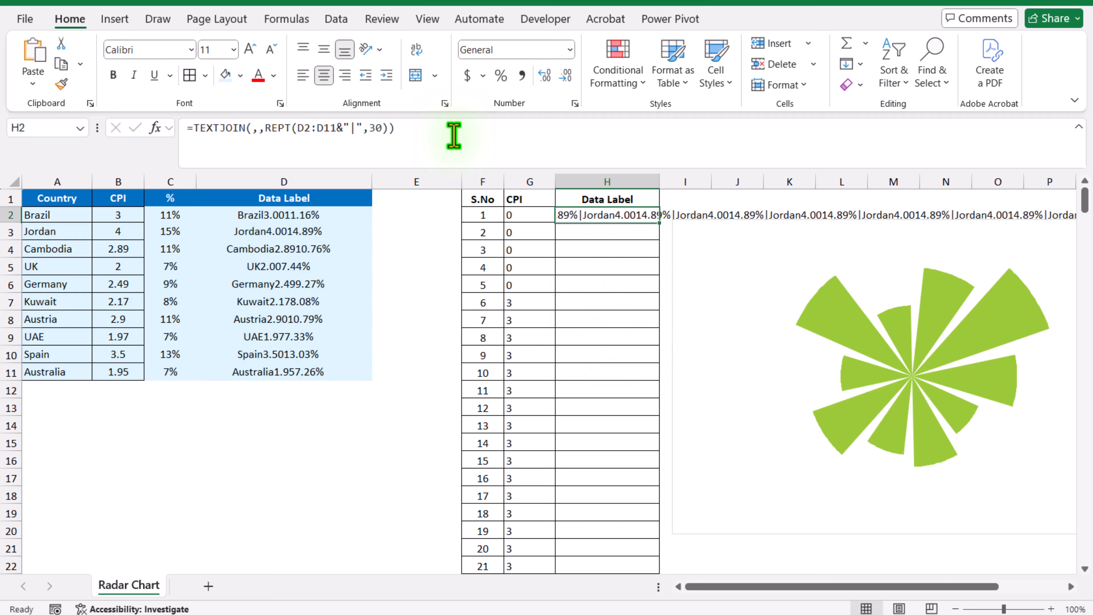
Wrap the H2 formula in TEXTSPLIT with "|" as the row delimiter: =TEXTSPLIT(TEXTJOIN(,,REPT(D2:D11&"|",30)),,"|")
left_click(191, 128)
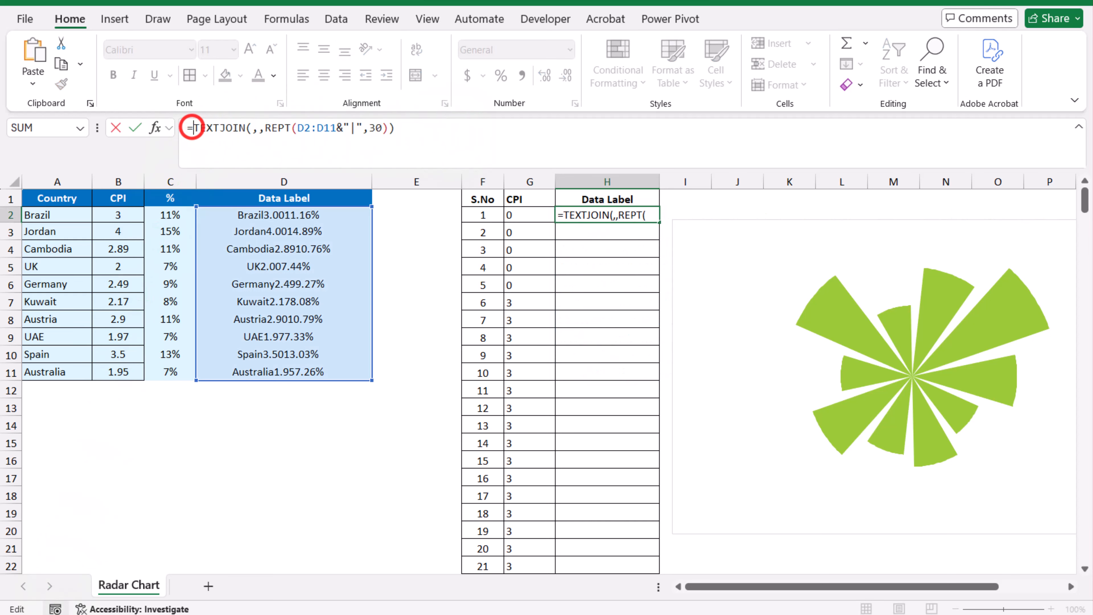
type("Textsplit")
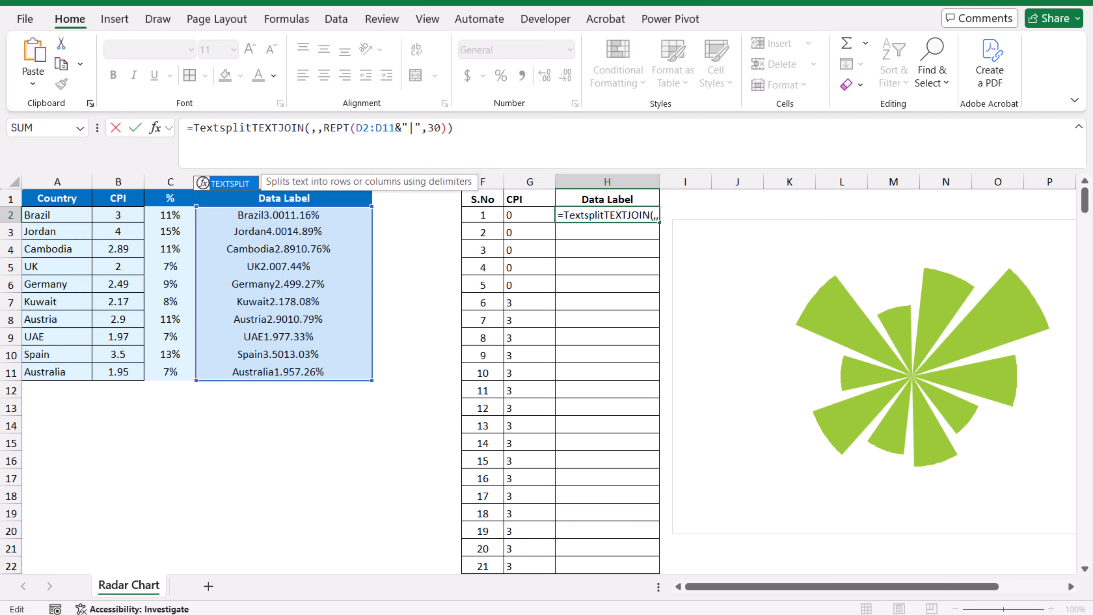
type("(")
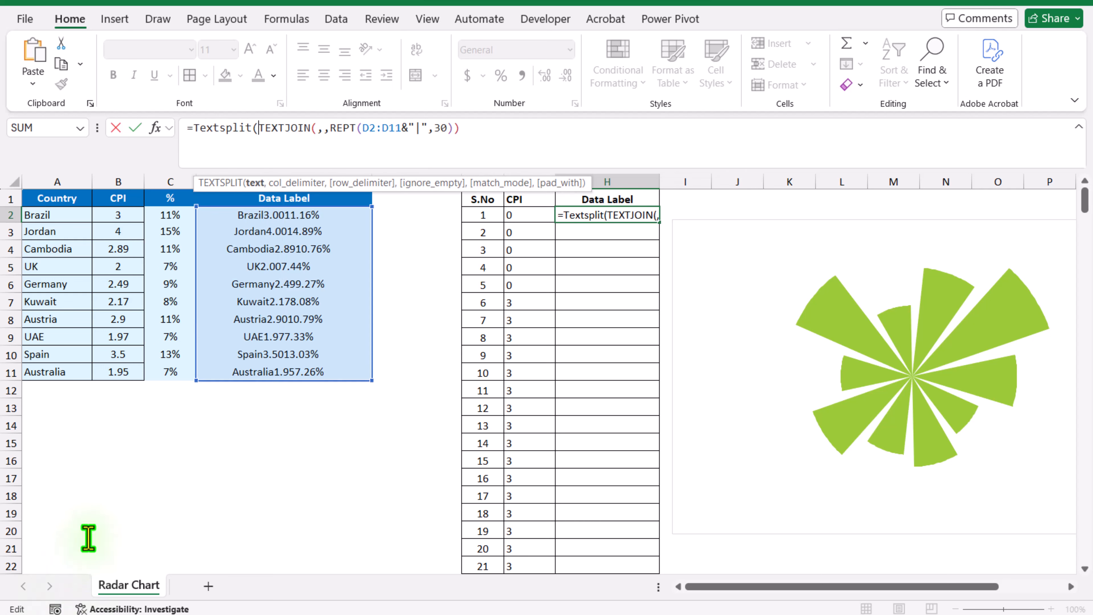
left_click_drag(260, 127, 459, 128)
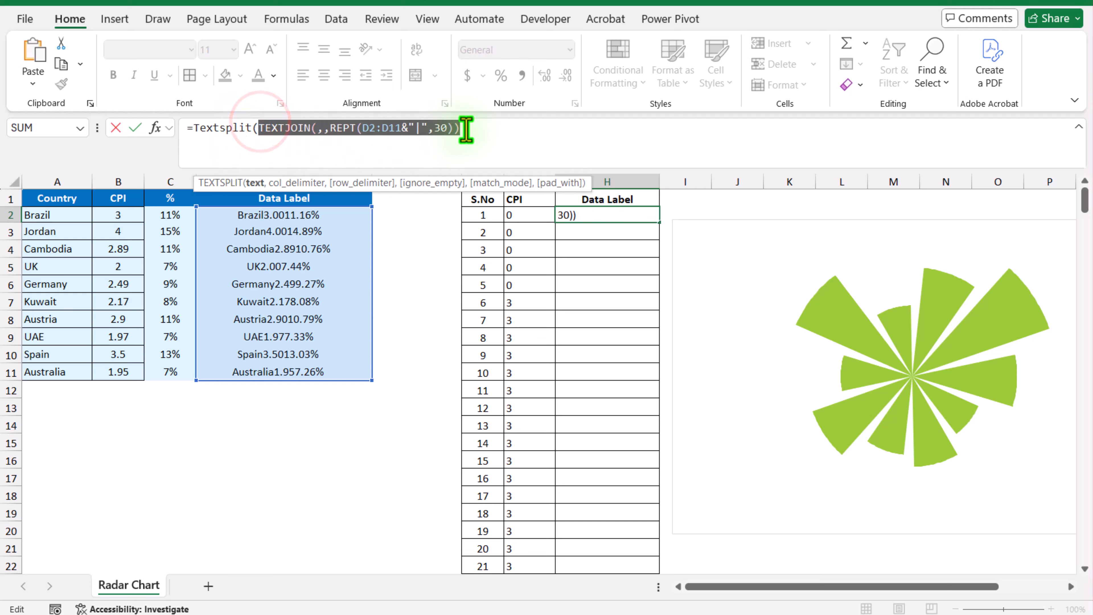
left_click(465, 128)
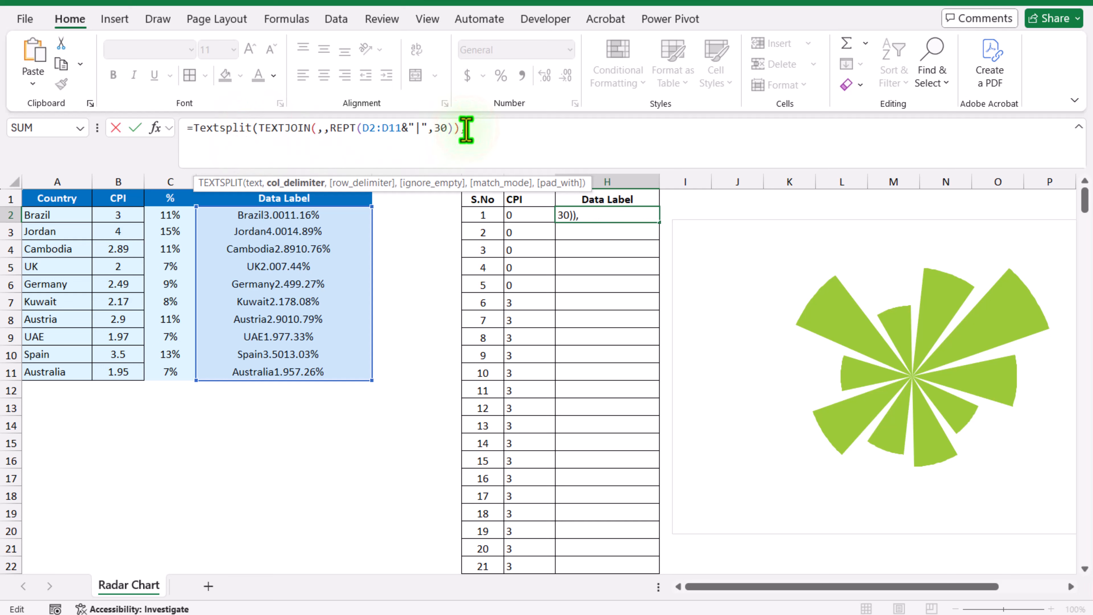
type(",,")
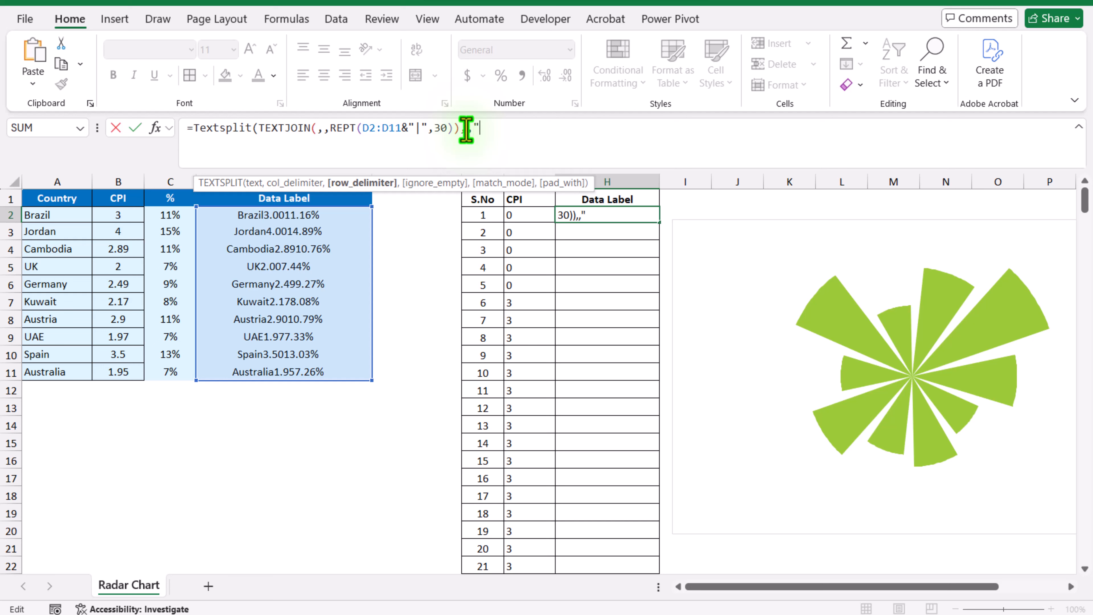
type("\"|\")")
key("Return")
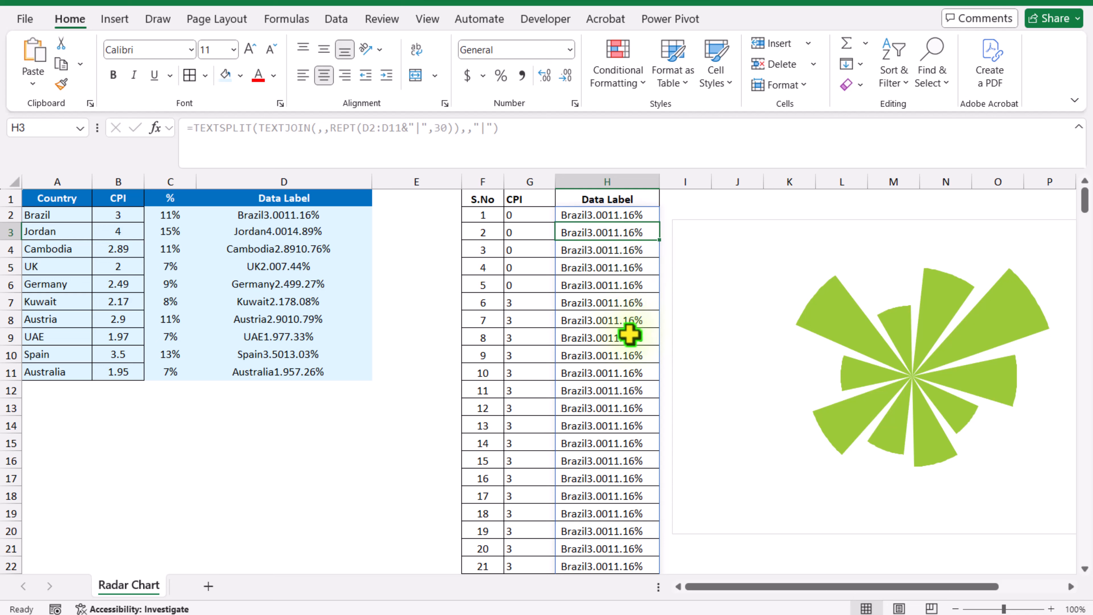
left_click(631, 343)
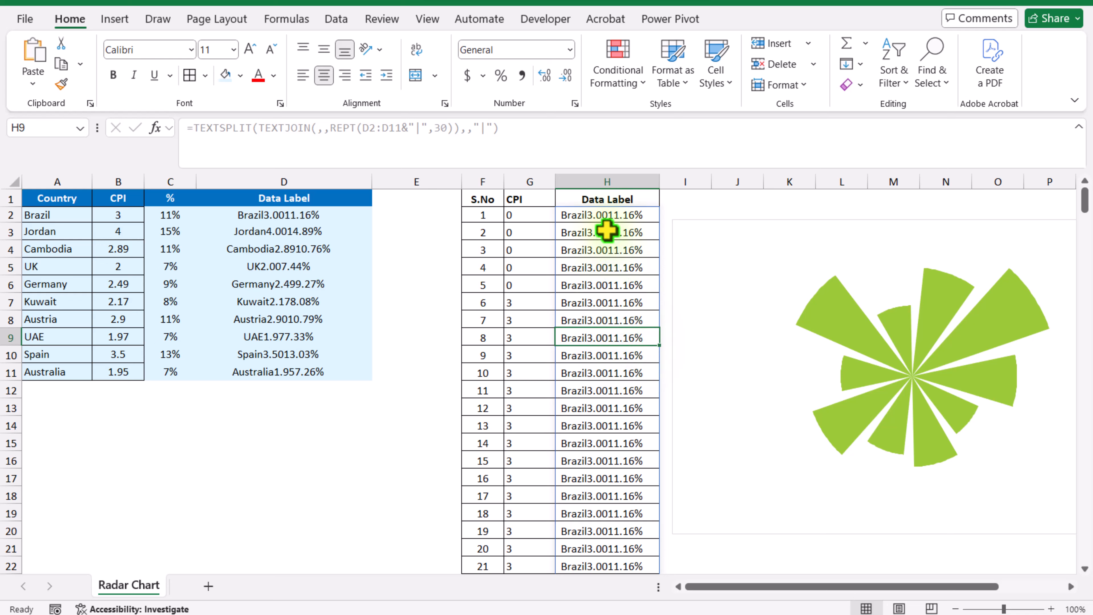
Wrap the TEXTSPLIT formula in H2 in an IF that returns labels only where F2#=15 and "" otherwise, and check the spilled column
left_click(605, 219)
left_click(197, 128)
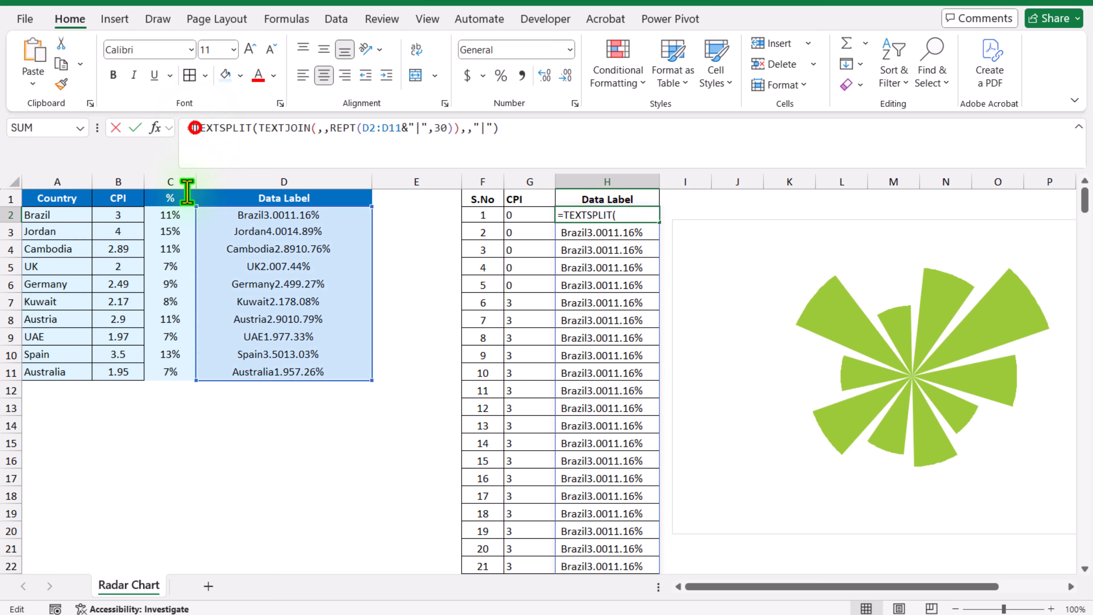
type("IF(")
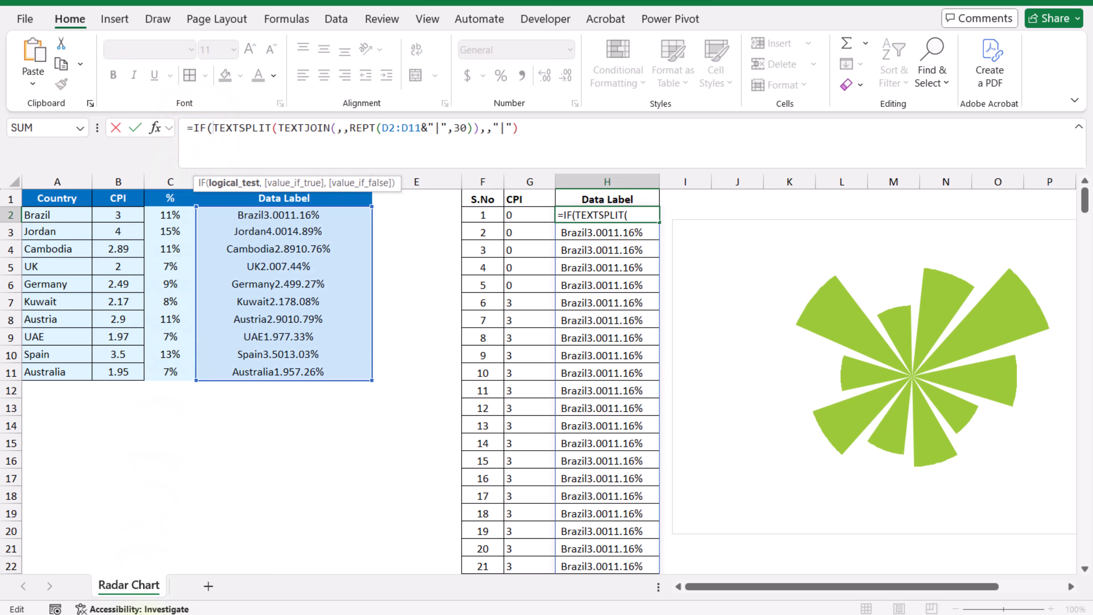
left_click(465, 213)
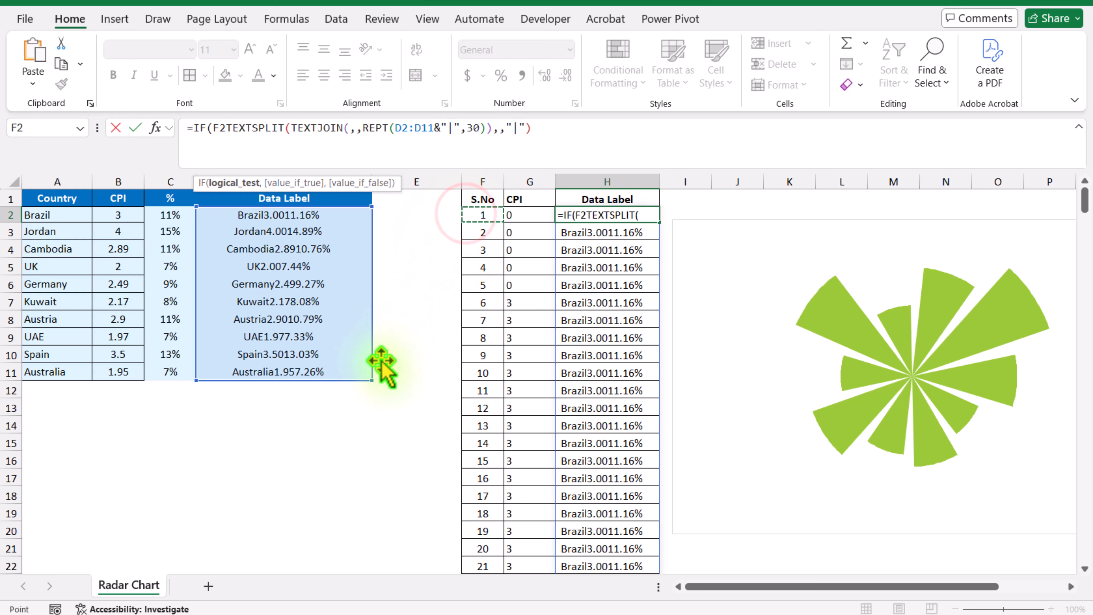
type("#")
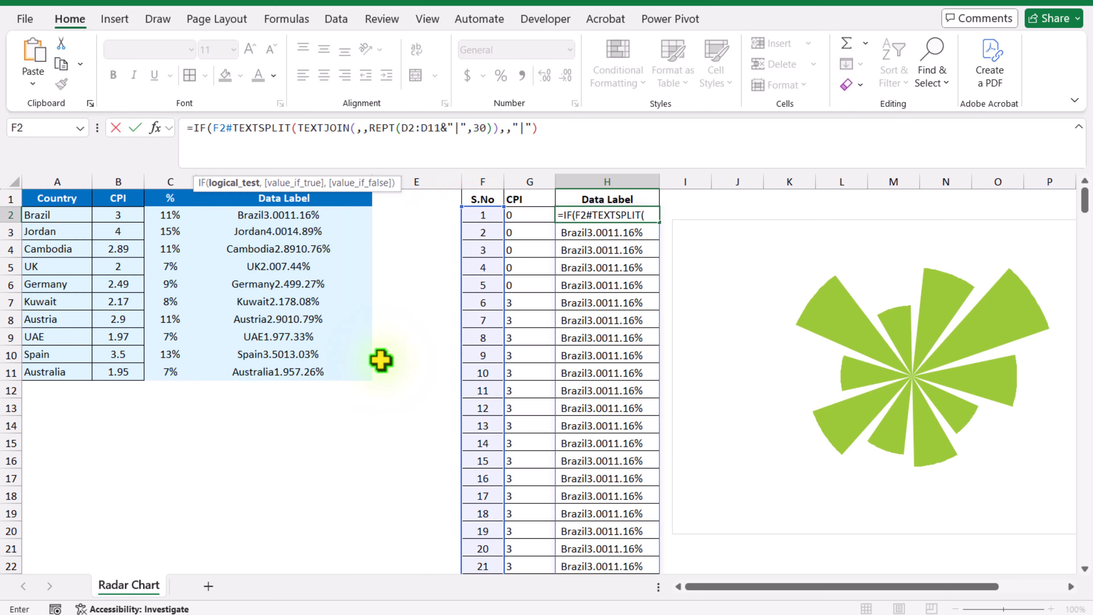
type("=15,")
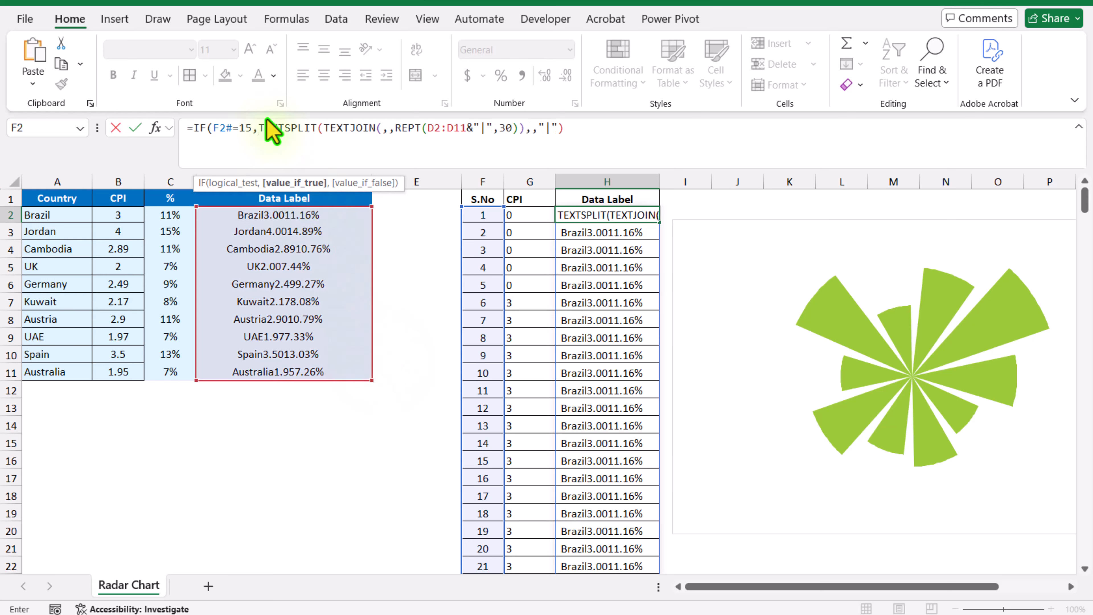
left_click(601, 130)
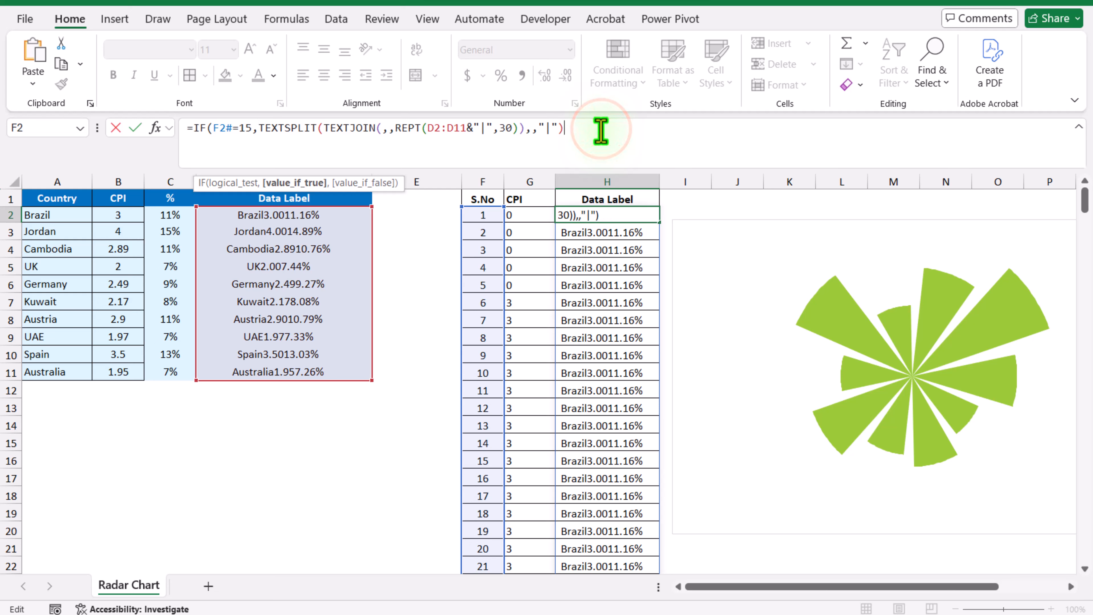
type(",")
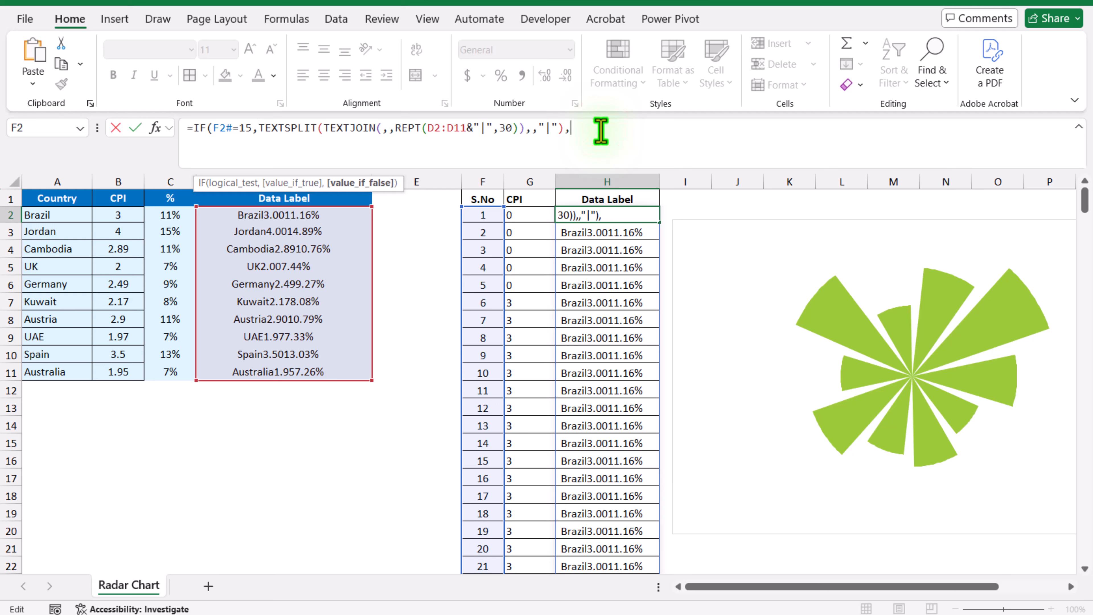
type("\"\")")
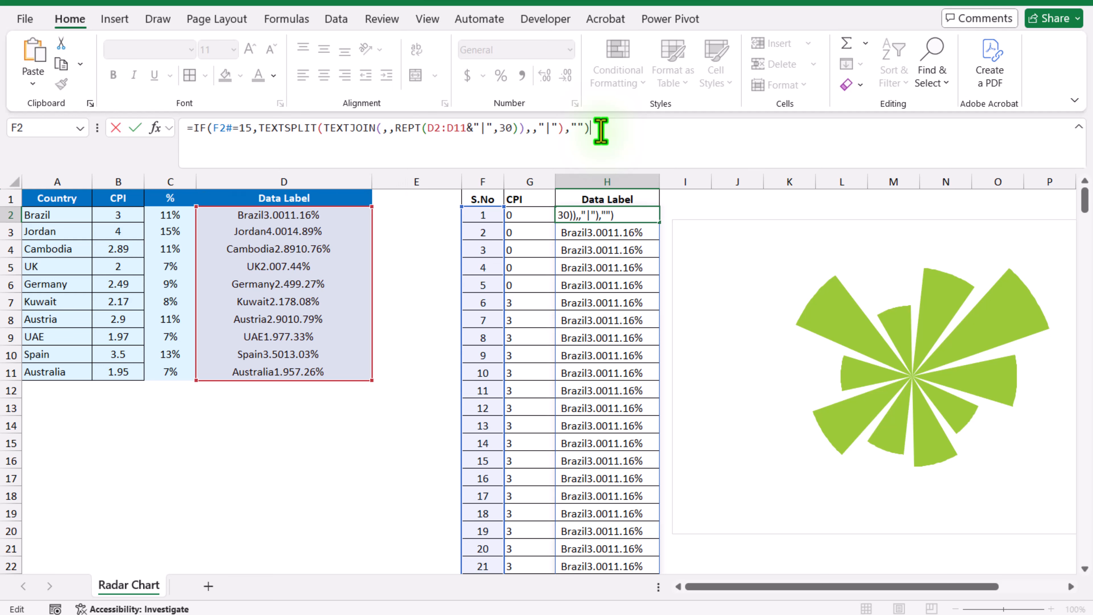
key("Return")
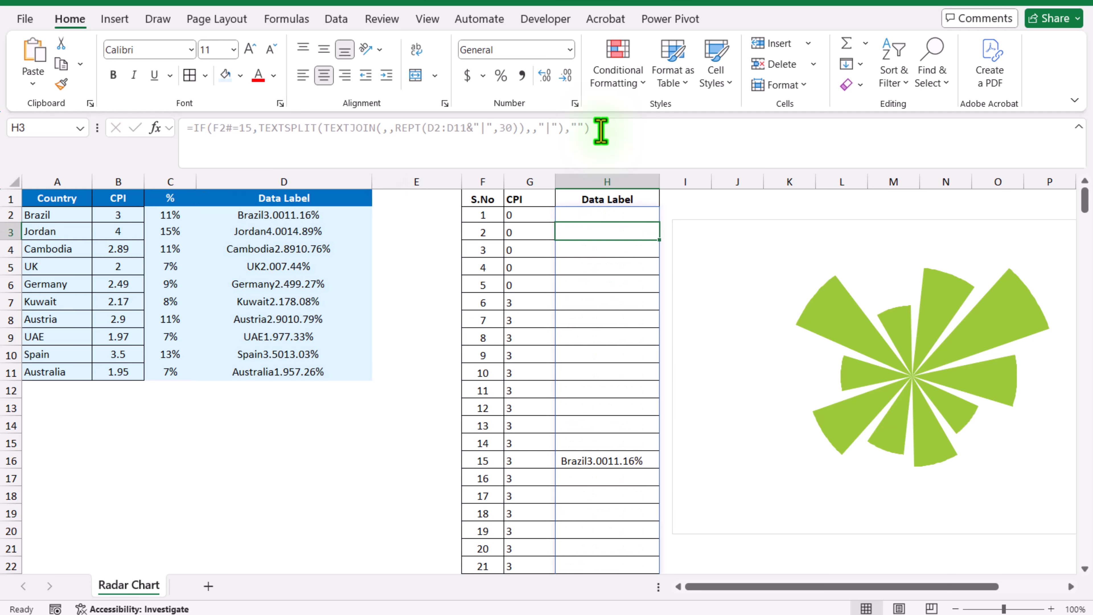
scroll(721, 246, "down", 2)
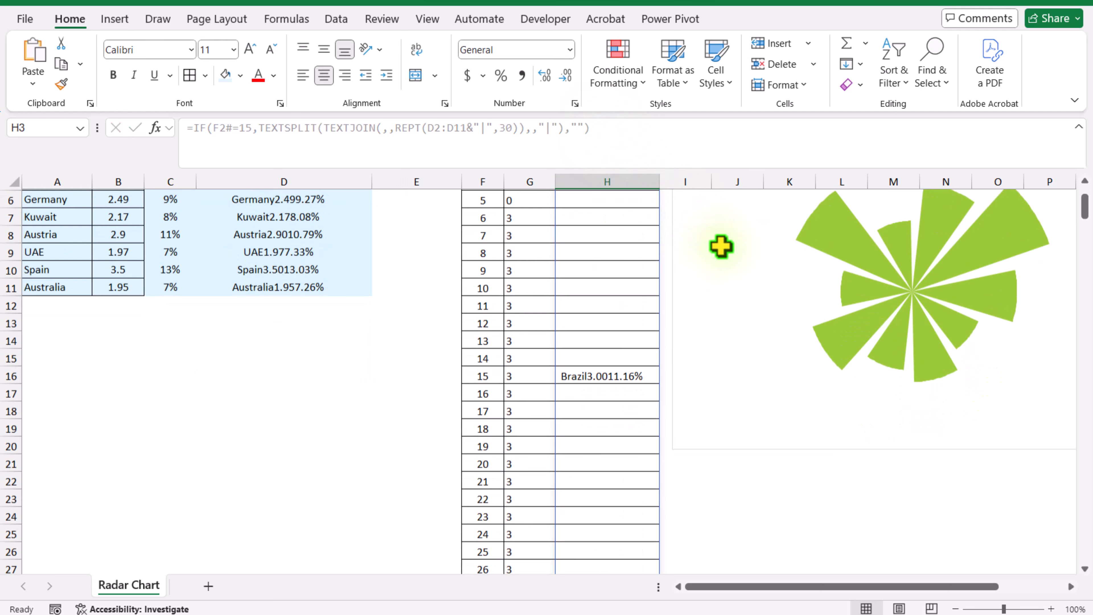
scroll(721, 246, "down", 20)
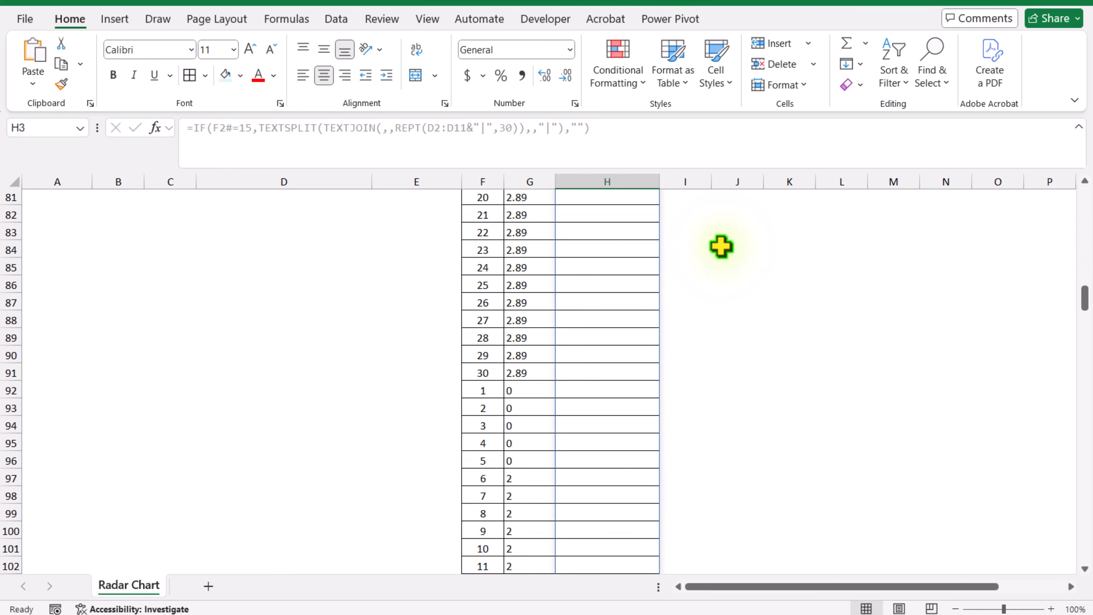
scroll(721, 246, "up", 20)
Add data labels to the radar chart and open their detailed formatting options
left_click(720, 245)
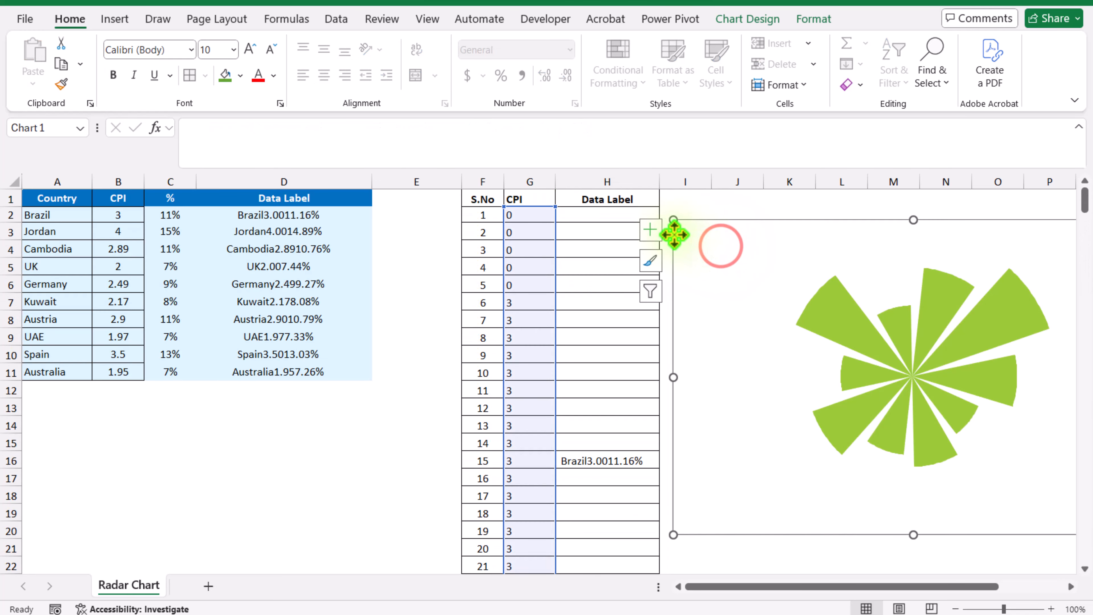
left_click(655, 230)
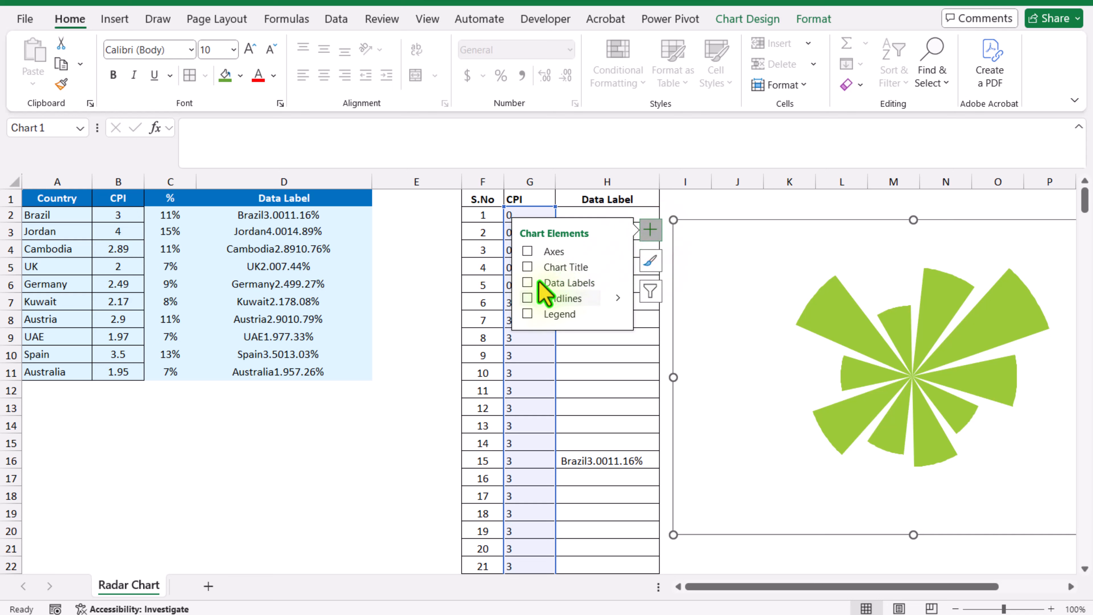
left_click(526, 286)
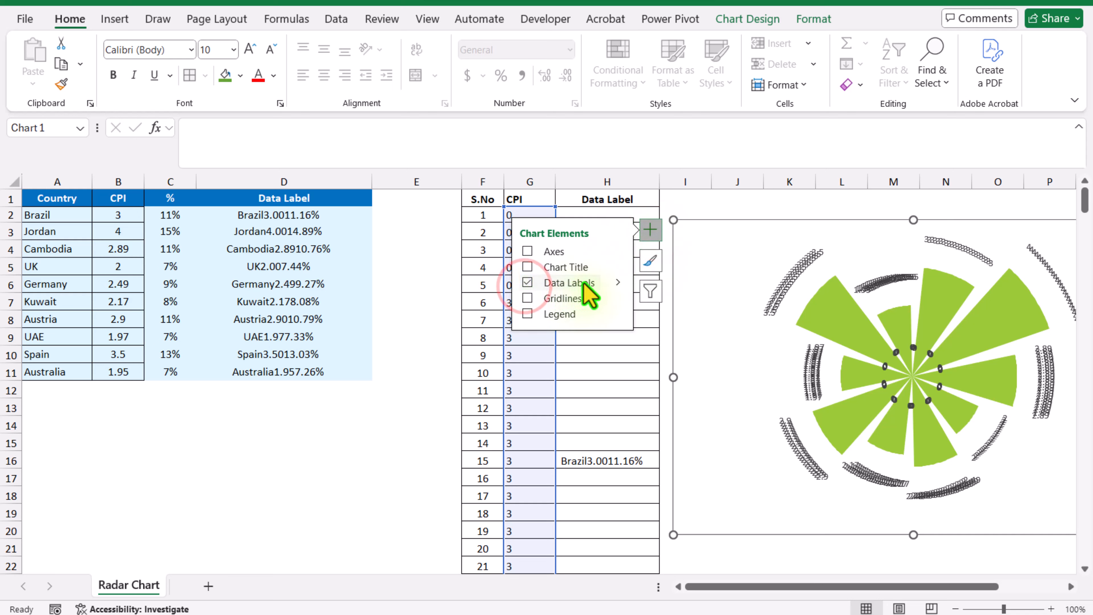
left_click(618, 282)
left_click(684, 329)
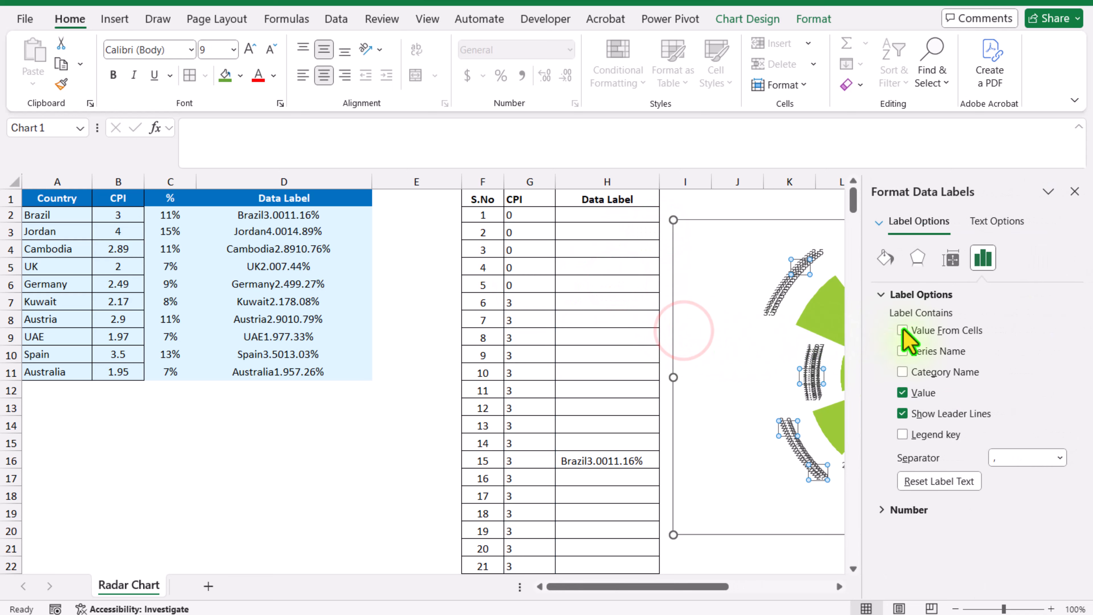
Take the chart's label text from cells H2:H301, with Value and Show Leader Lines turned off, and close the label formatting
left_click(935, 330)
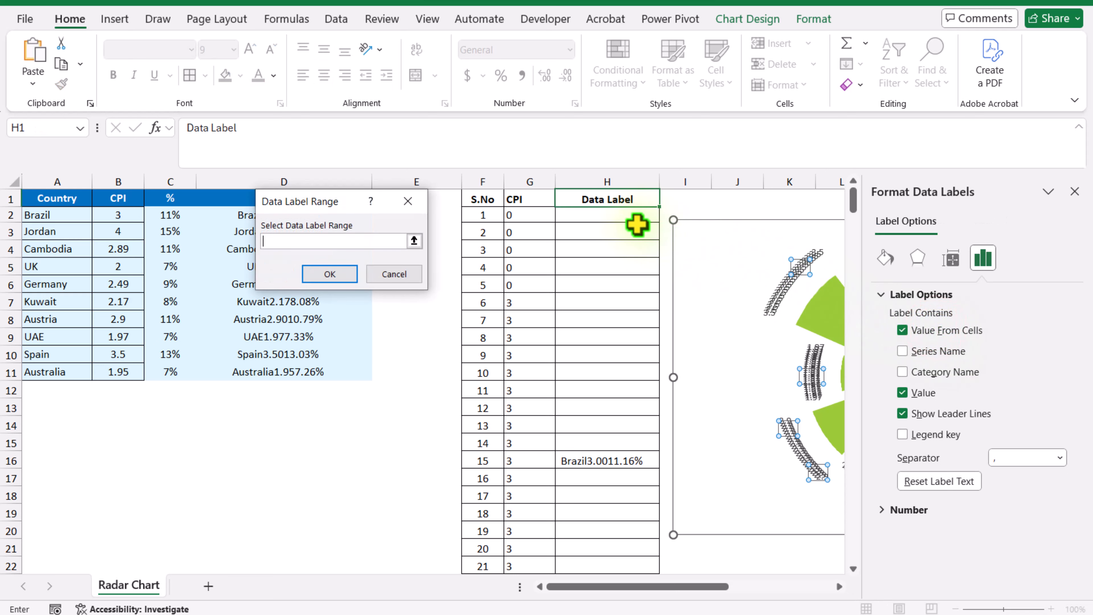
left_click(625, 221)
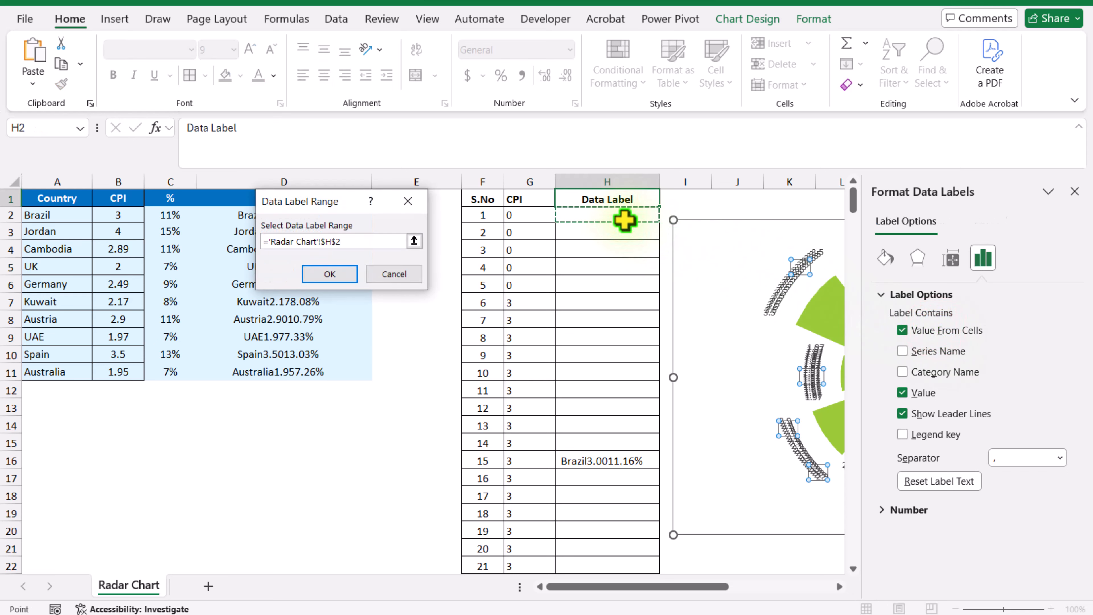
key("ctrl+shift+Down")
key("ctrl+BackSpace")
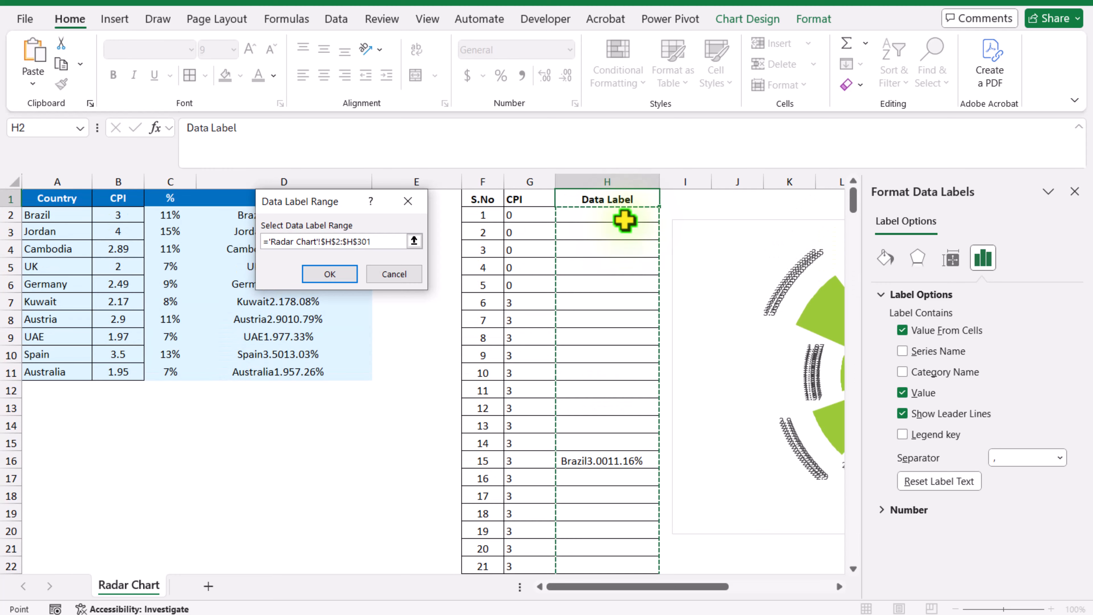
left_click(348, 277)
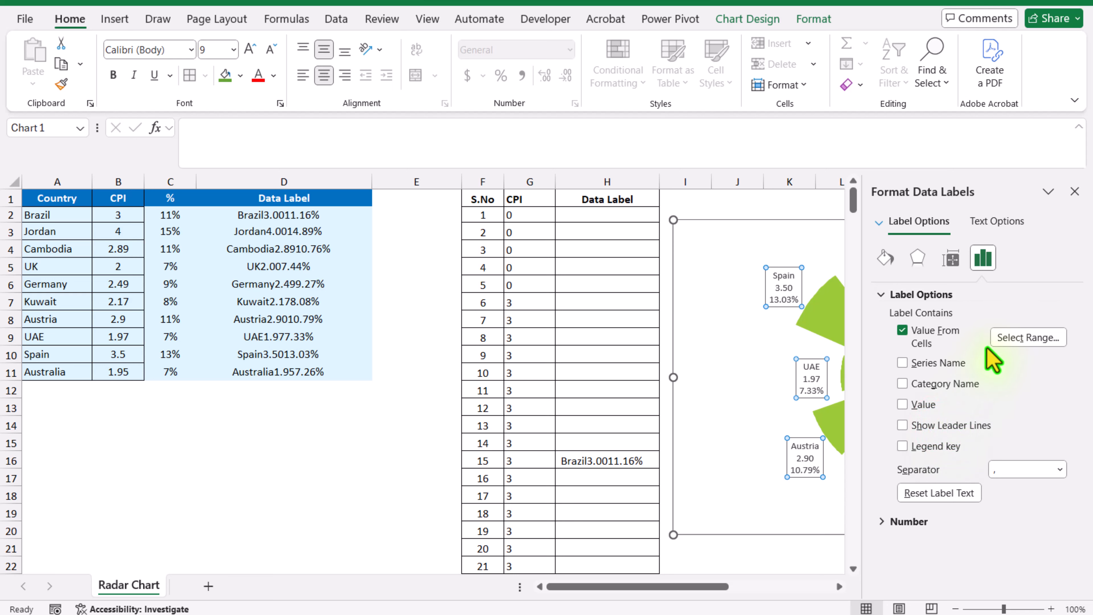
left_click(1075, 191)
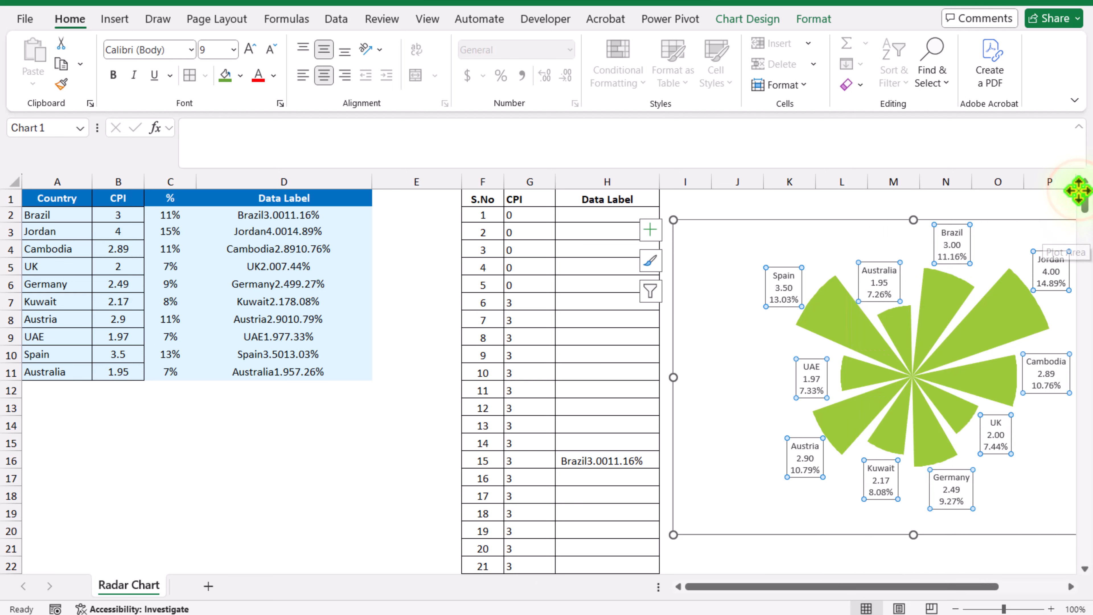
Make the chart's data labels bold with a black font colour
left_click_drag(891, 588, 957, 594)
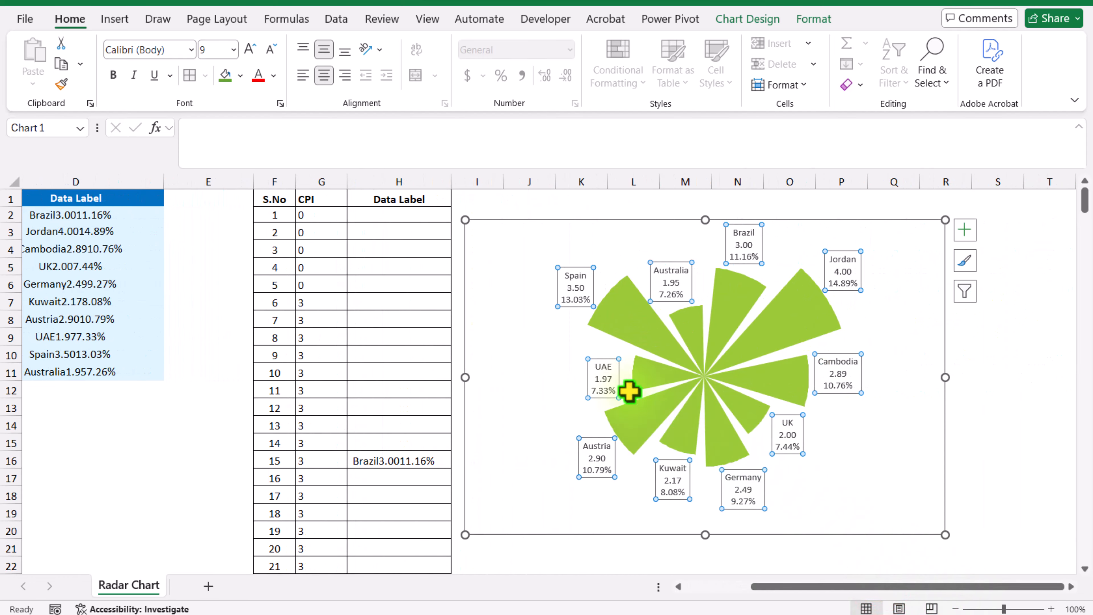
left_click(114, 76)
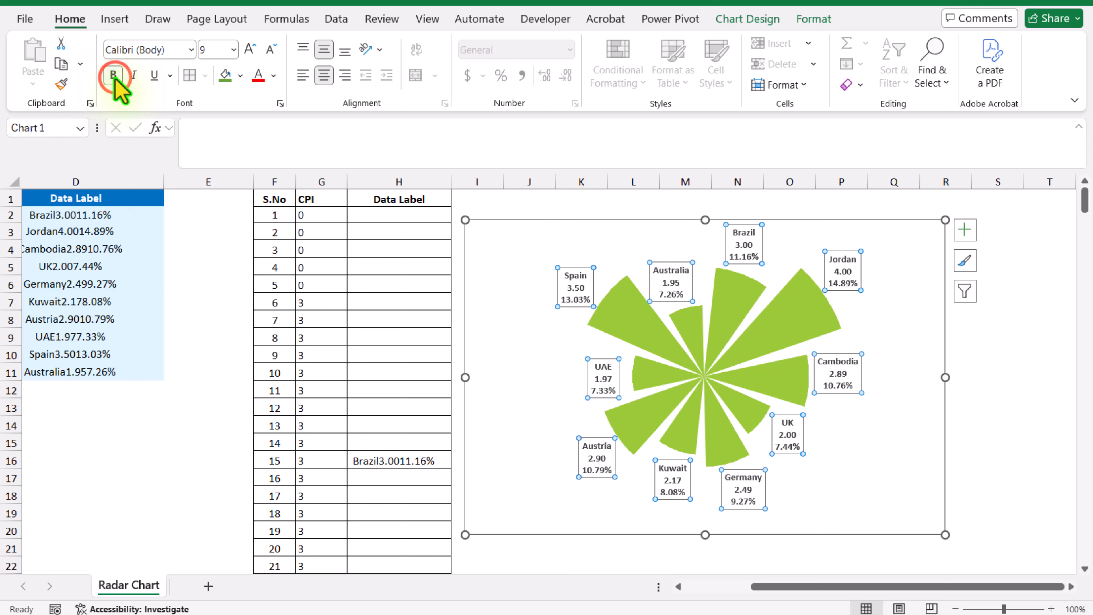
left_click(272, 79)
left_click(286, 177)
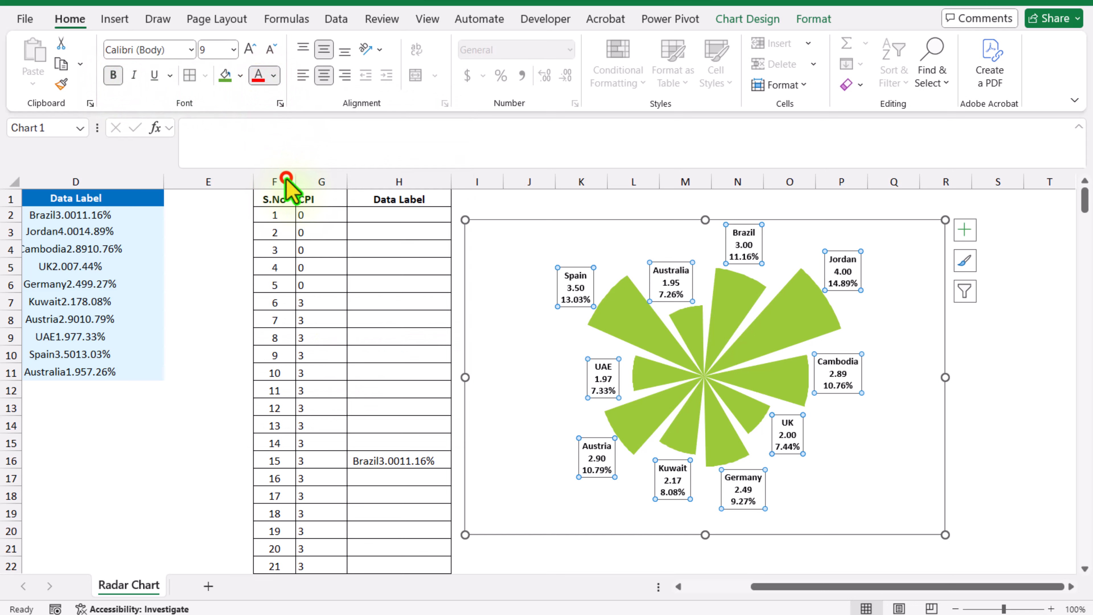
Fill the radar series with the green dark-variation gradient that radiates from the centre, and deselect the chart
left_click(628, 322)
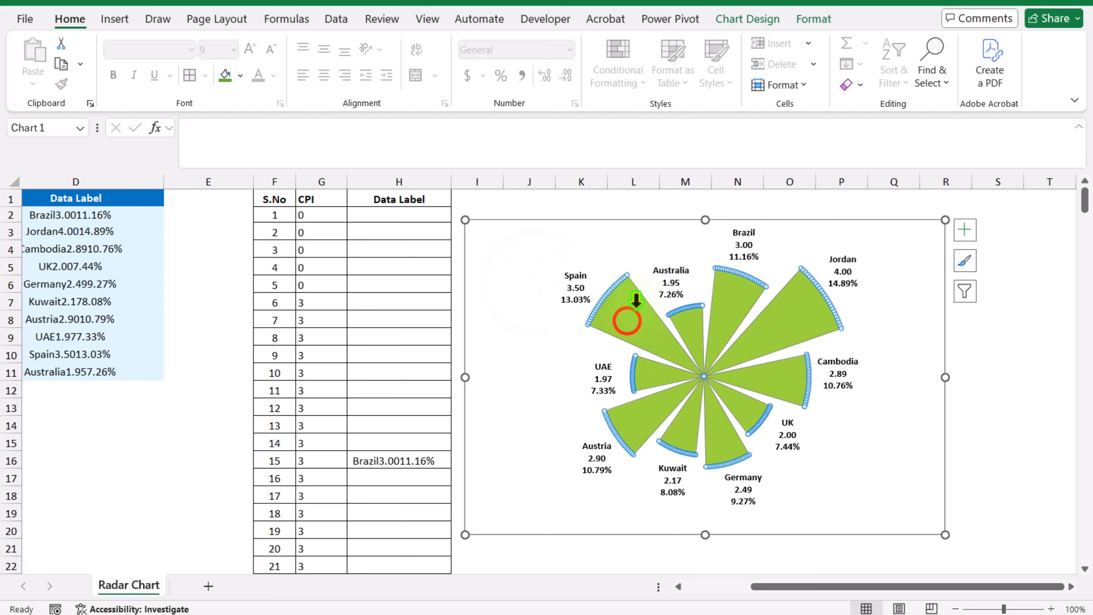
left_click(809, 20)
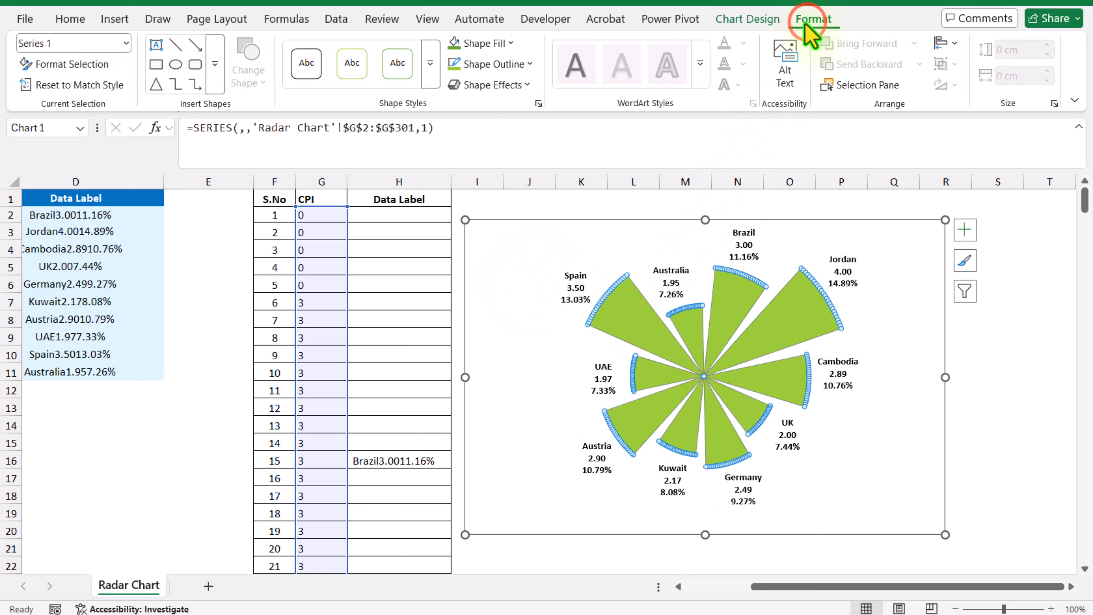
left_click(507, 43)
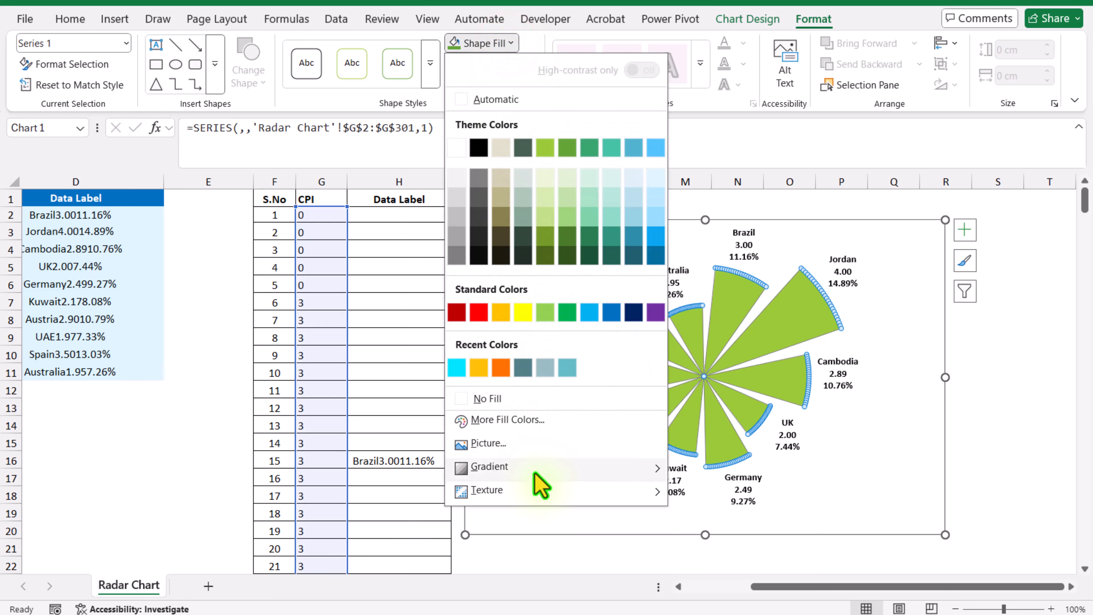
mouse_move(535, 478)
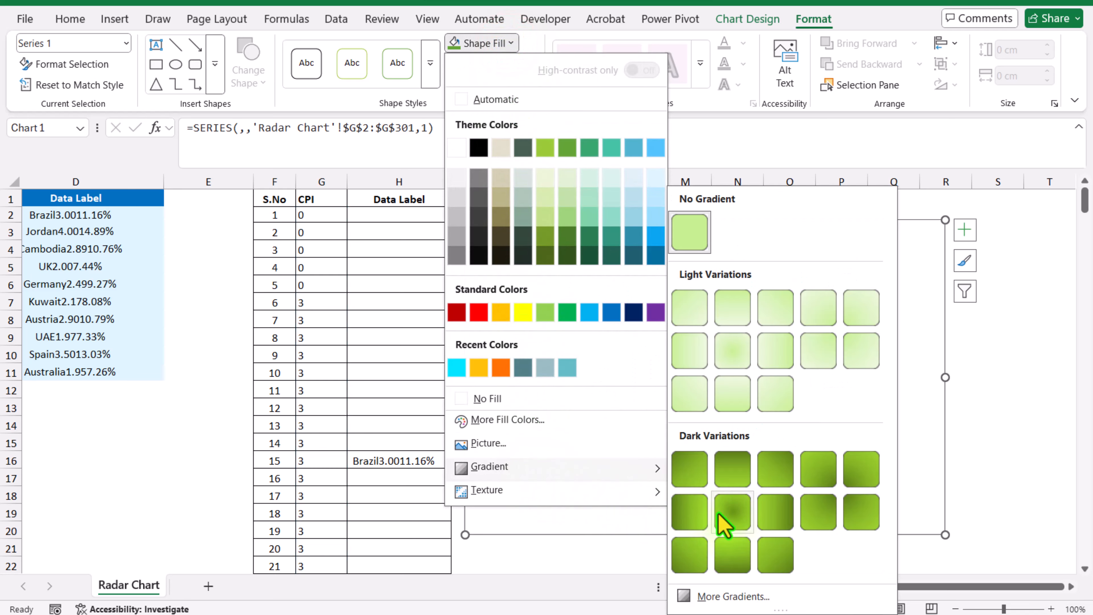
left_click(731, 513)
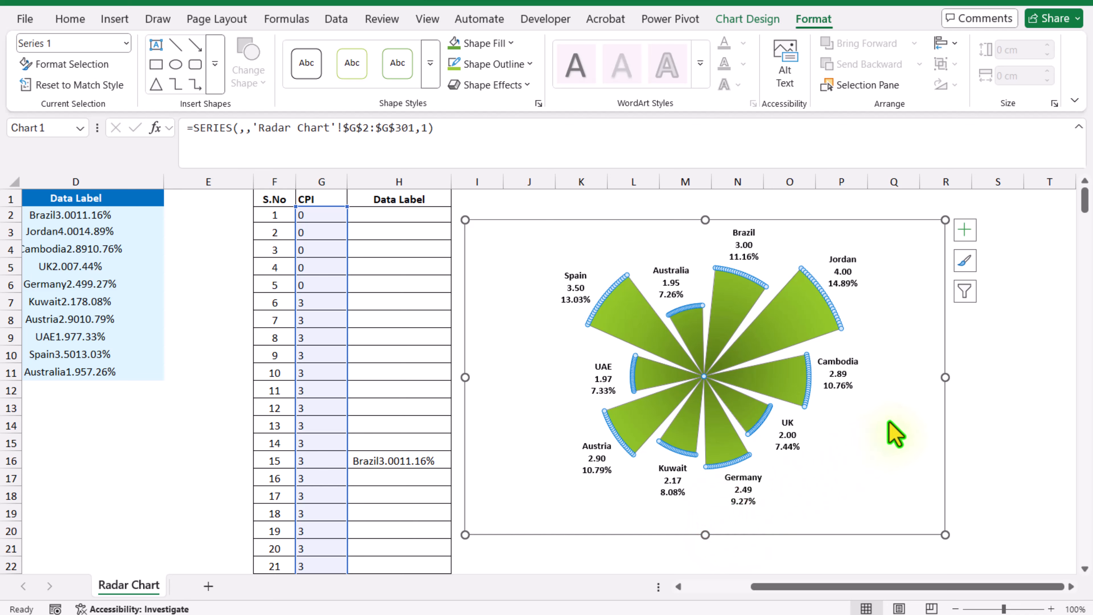
left_click(976, 374)
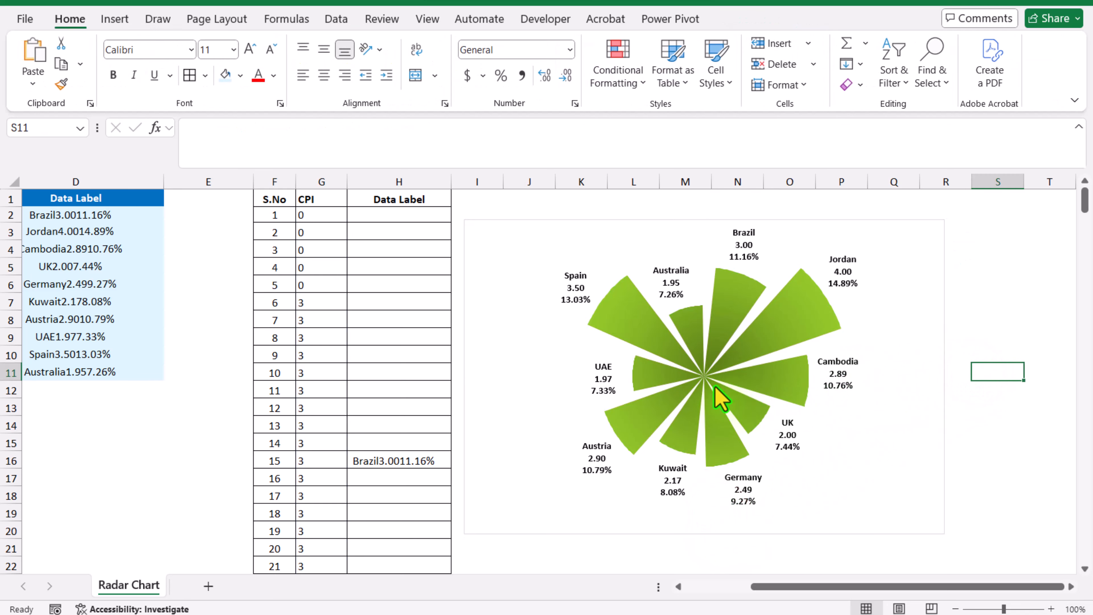
Insert an oval shape over the chart near the Spain label
left_click(102, 23)
left_click(251, 87)
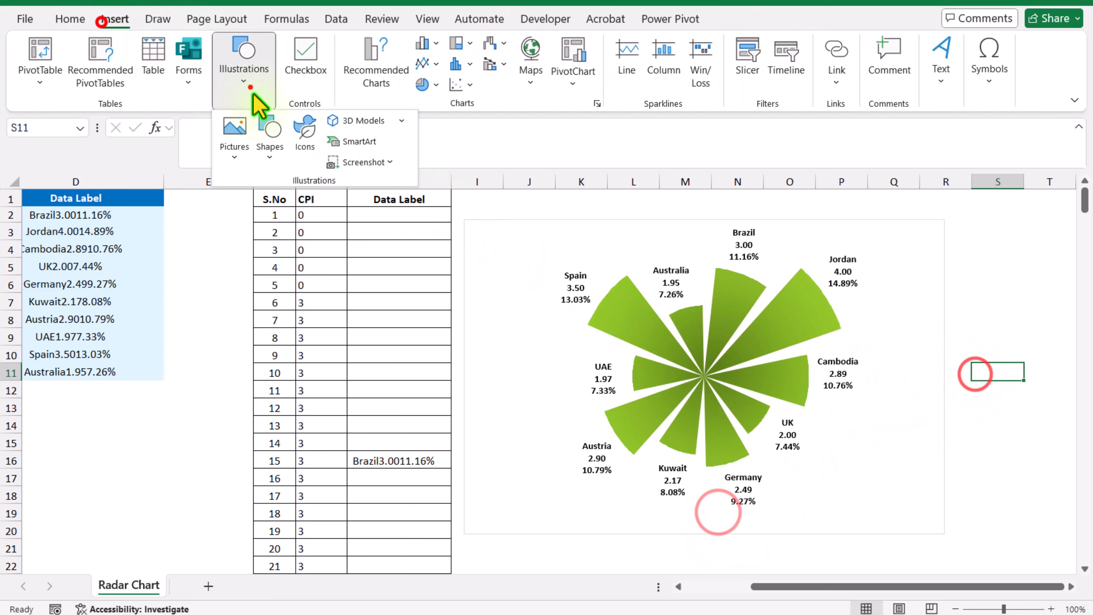
left_click(275, 134)
left_click(346, 204)
left_click(544, 251)
Set both the height and width of the oval to 1.5 cm
left_click(976, 53)
type("1.5")
key("Return")
left_click(972, 76)
type("1.5")
key("Return")
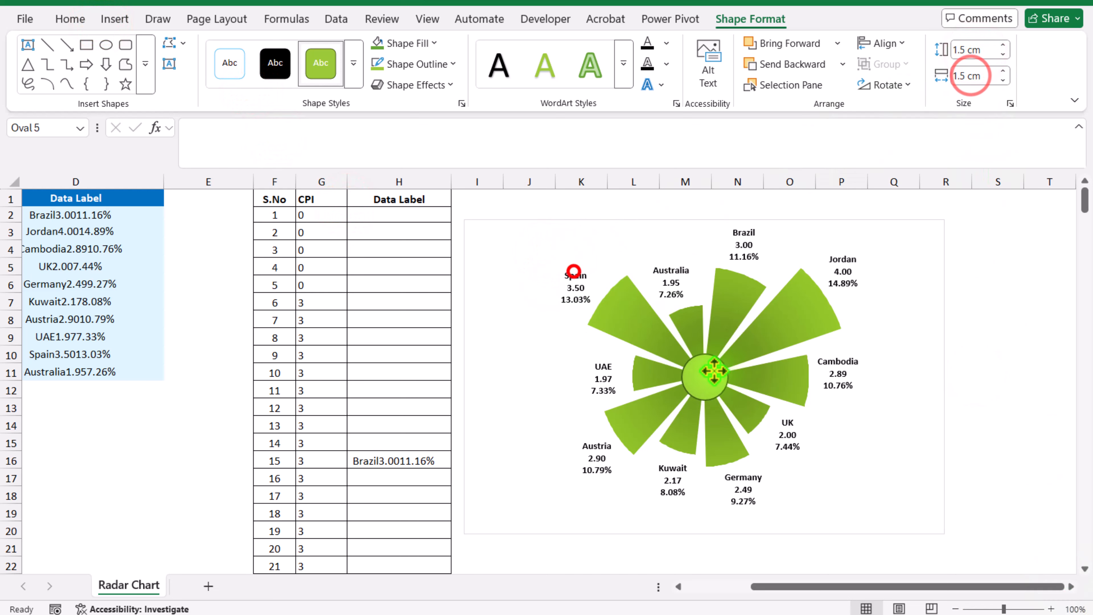